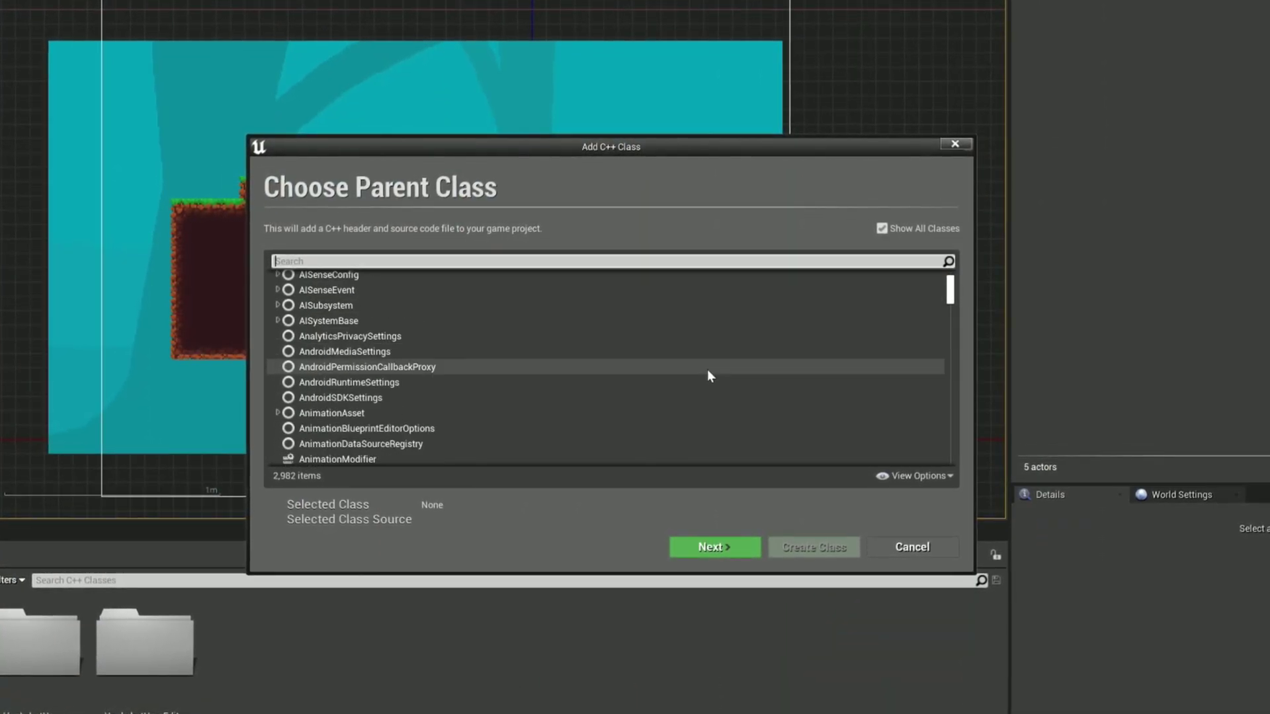
# Launch the level as a Standalone Game and run the character to the right
pyautogui.scroll(-15, 707, 372)
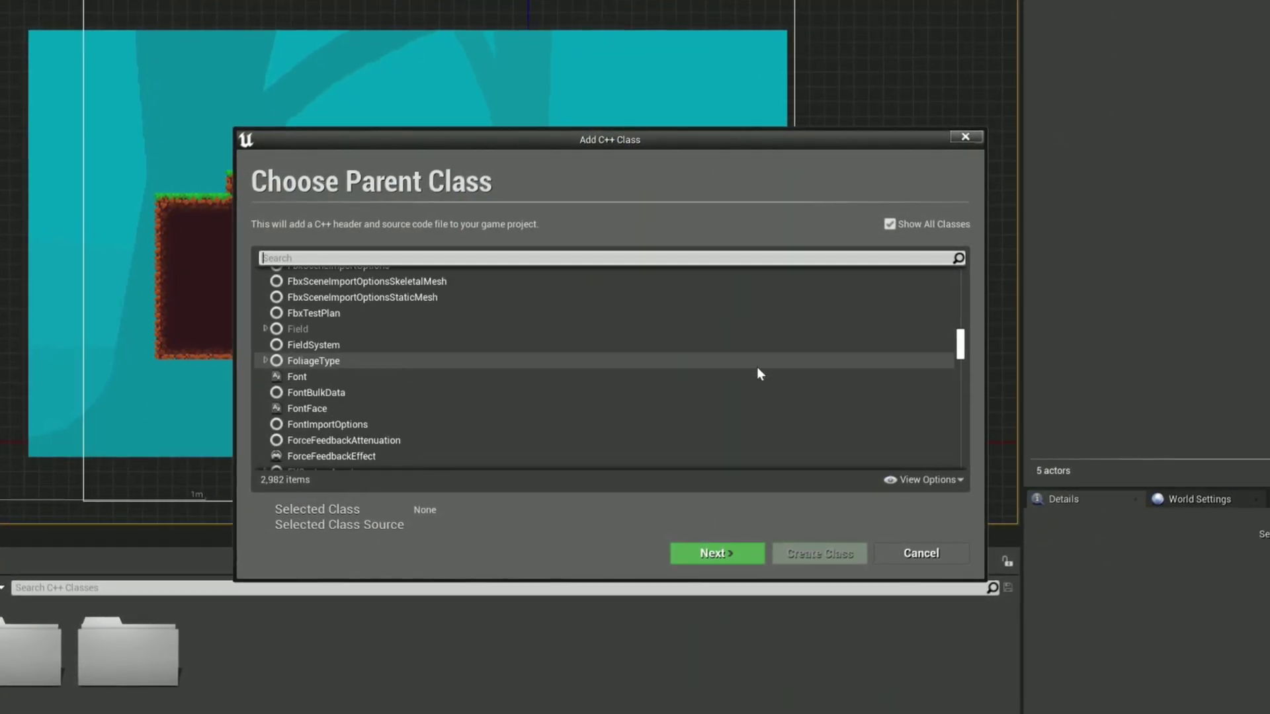
pyautogui.scroll(-15, 756, 366)
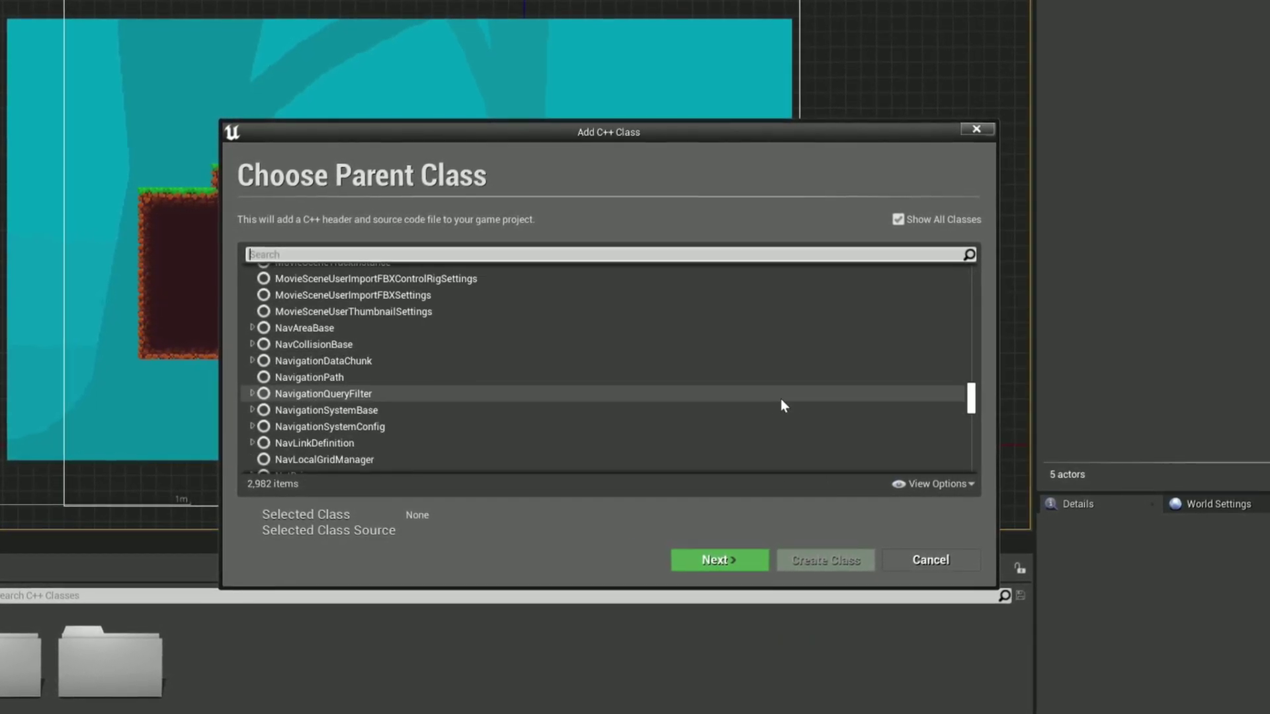
pyautogui.scroll(-5, 782, 404)
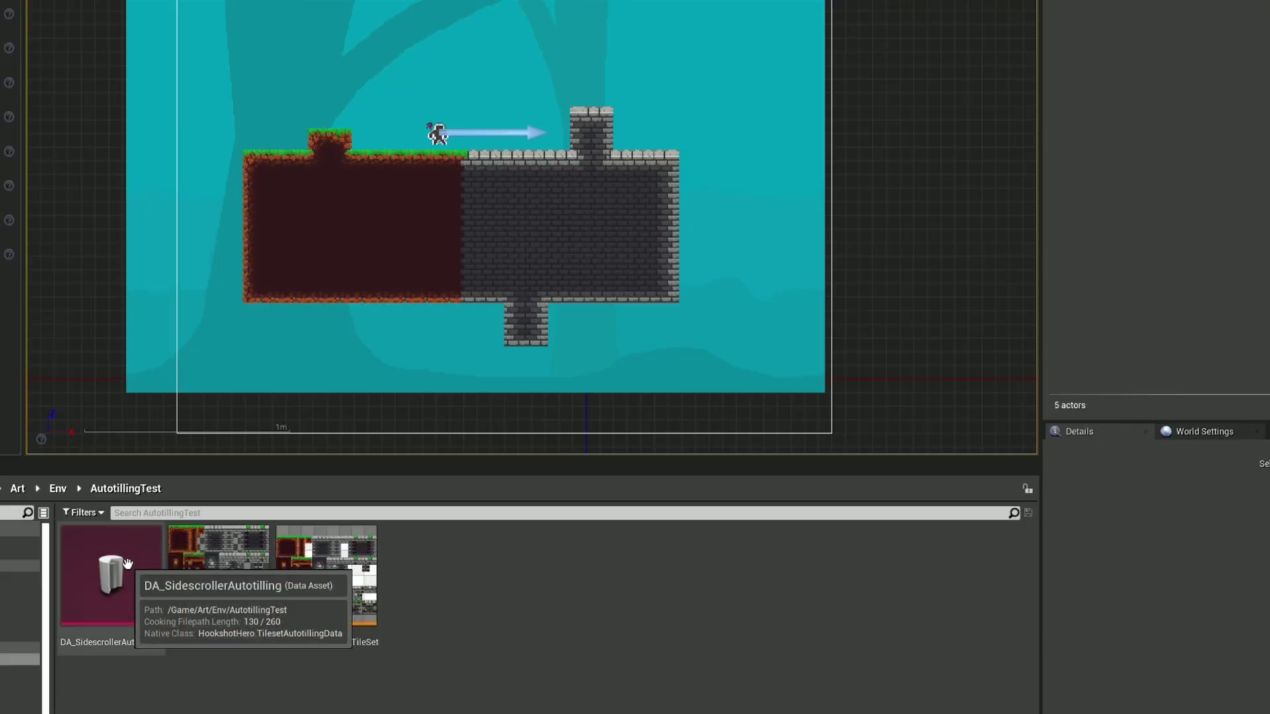
pyautogui.doubleClick(128, 563)
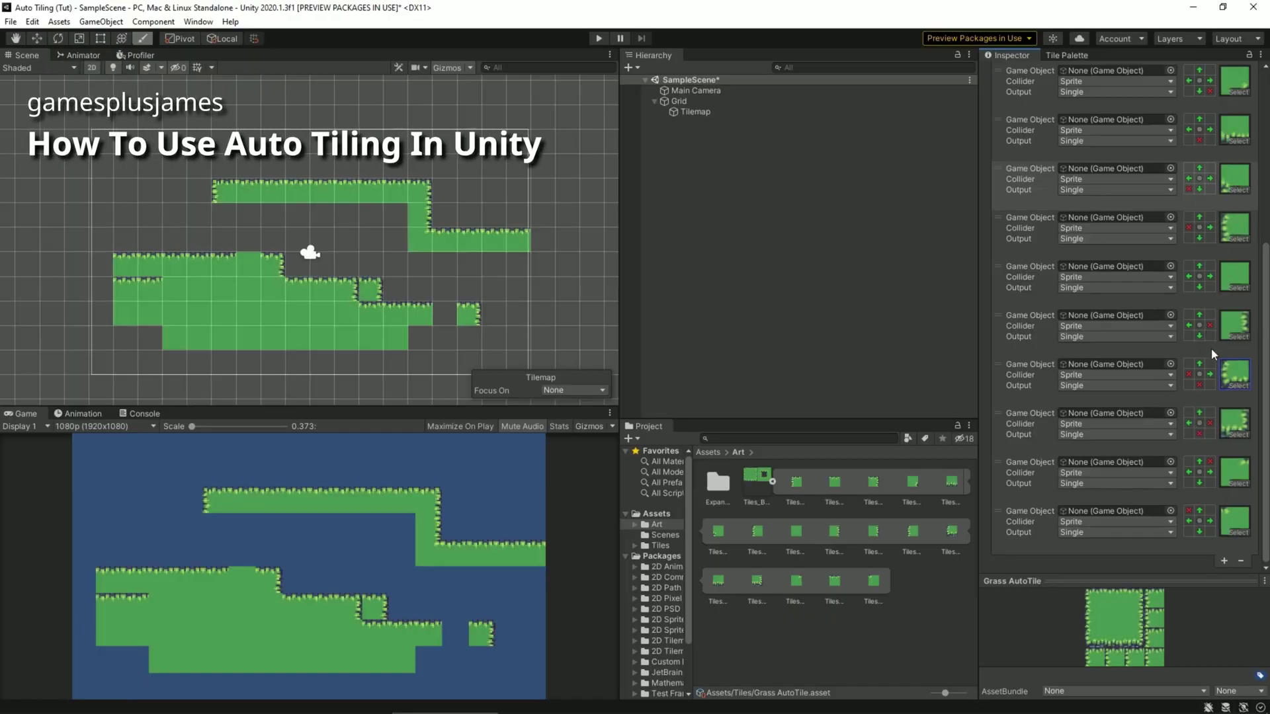
pyautogui.scroll(5, 1212, 348)
pyautogui.scroll(-5, 1103, 176)
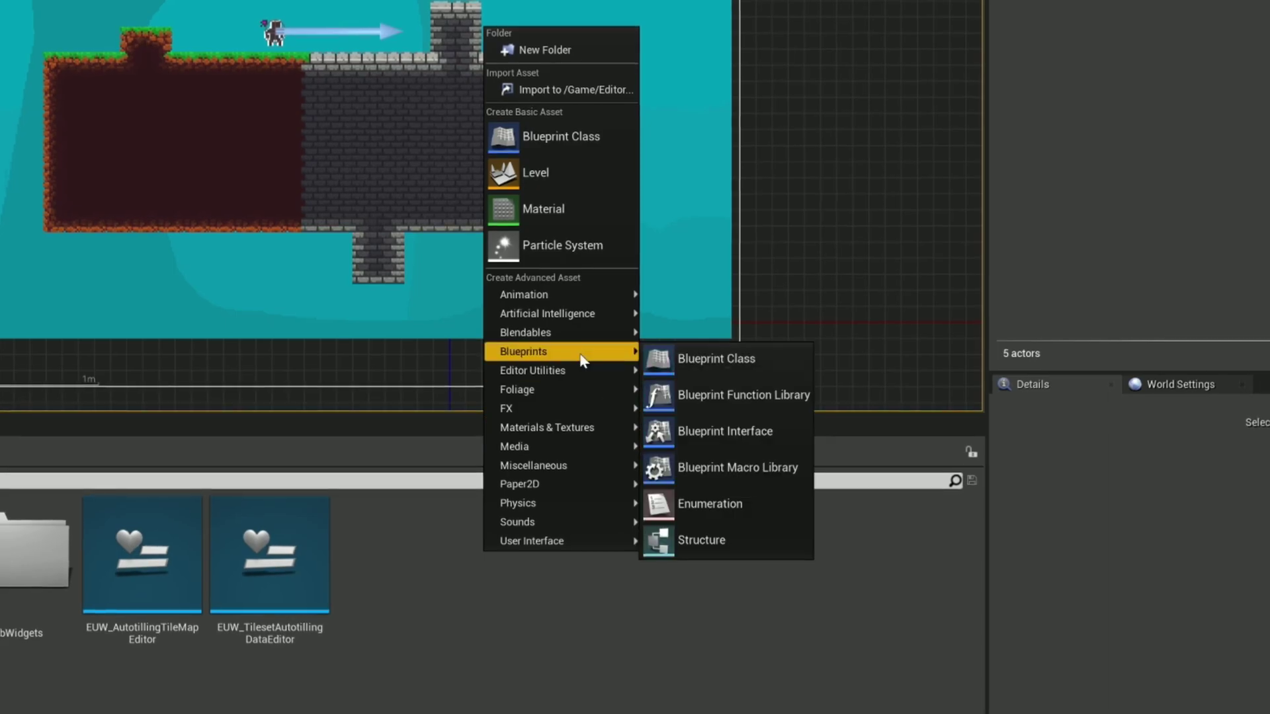
pyautogui.moveTo(549, 371)
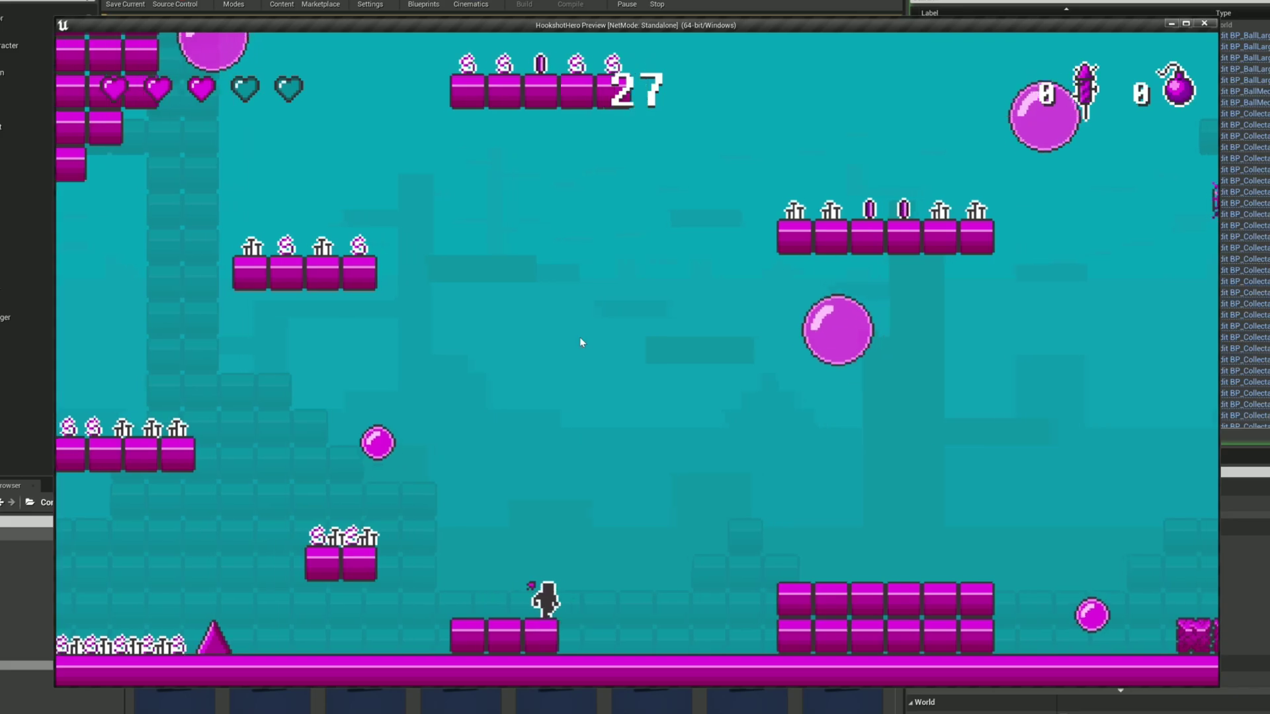
pyautogui.press('Right')
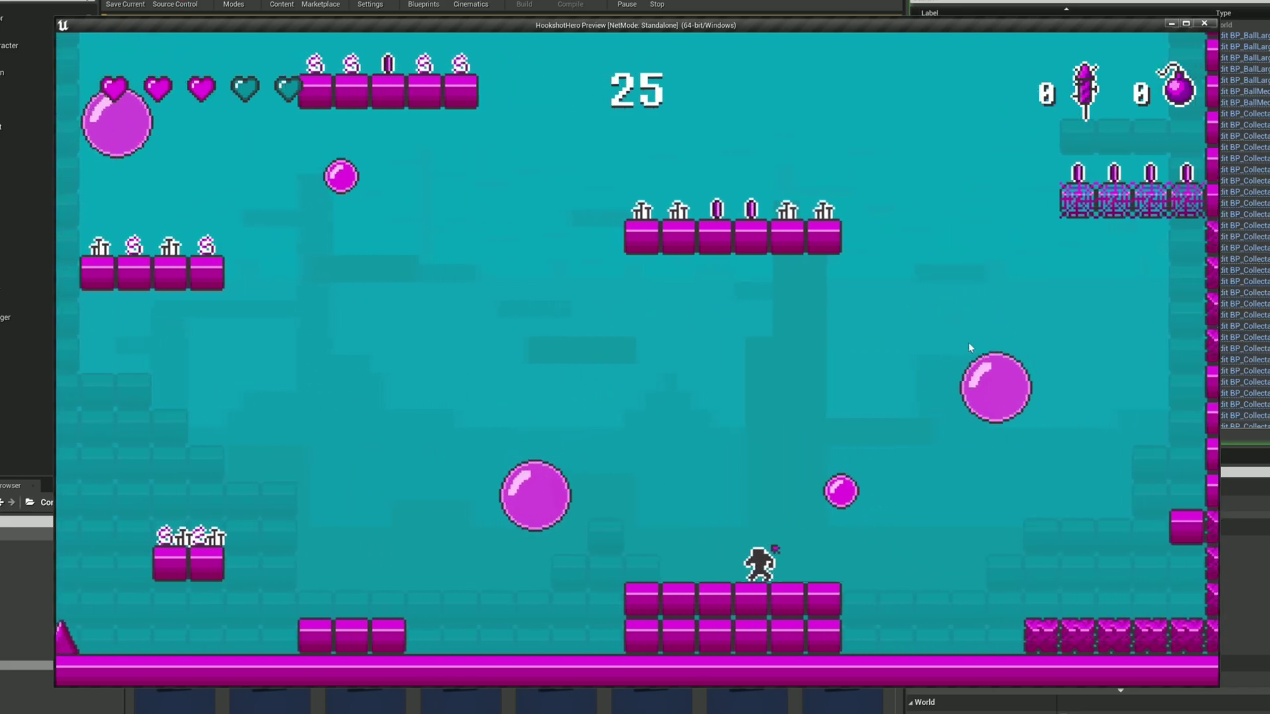
# Fire the hook, then run the tileset rule editor widget and load DA_SidescrollerAutotilling
pyautogui.click(912, 300)
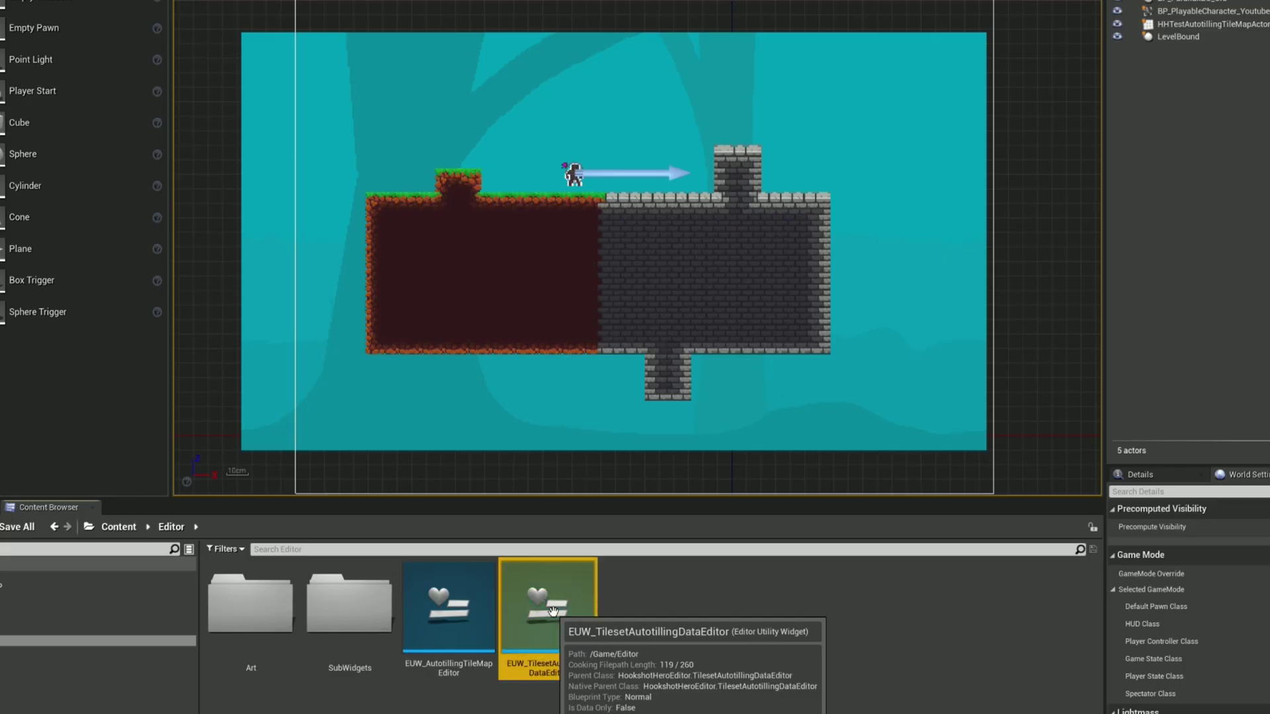
pyautogui.rightClick(548, 606)
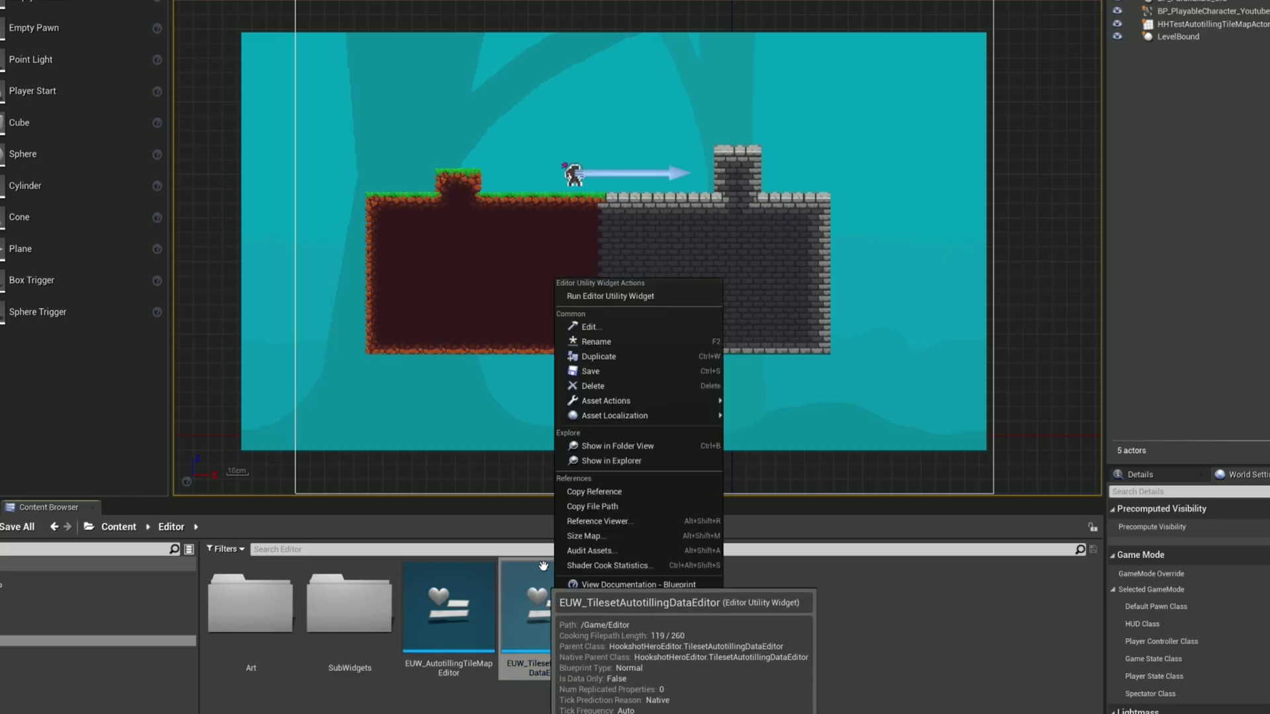
pyautogui.click(647, 303)
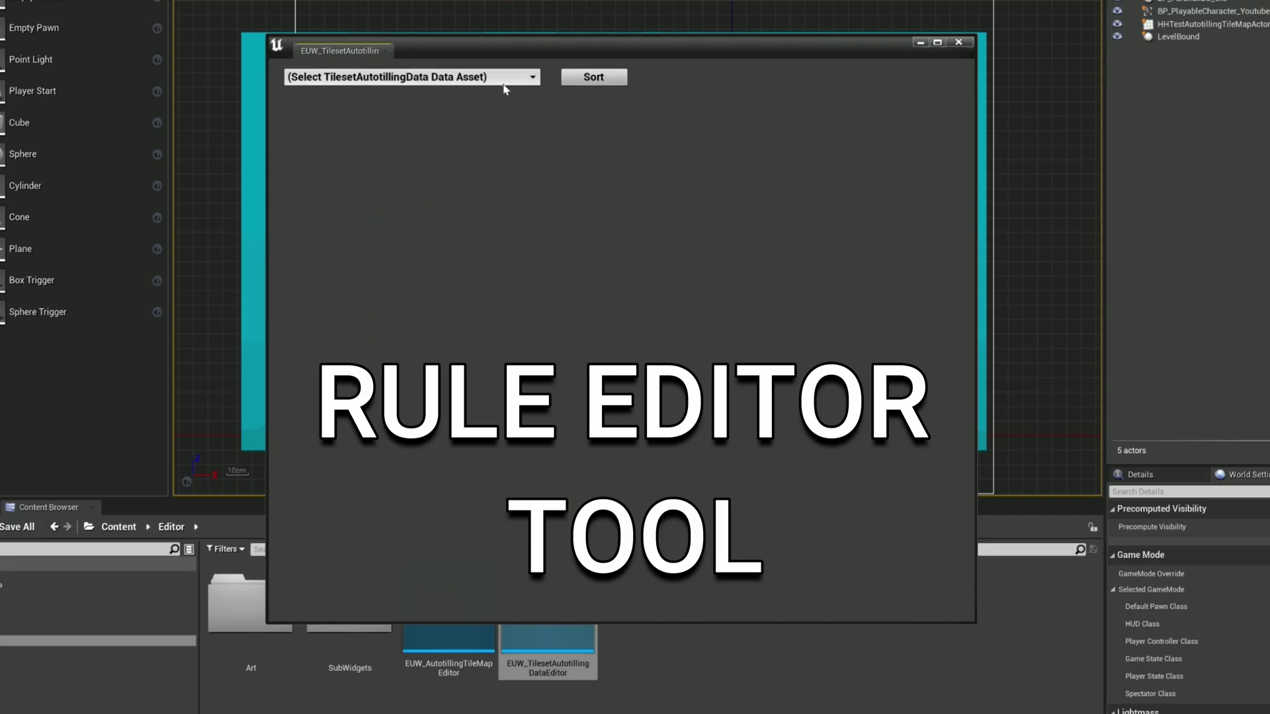
pyautogui.click(503, 82)
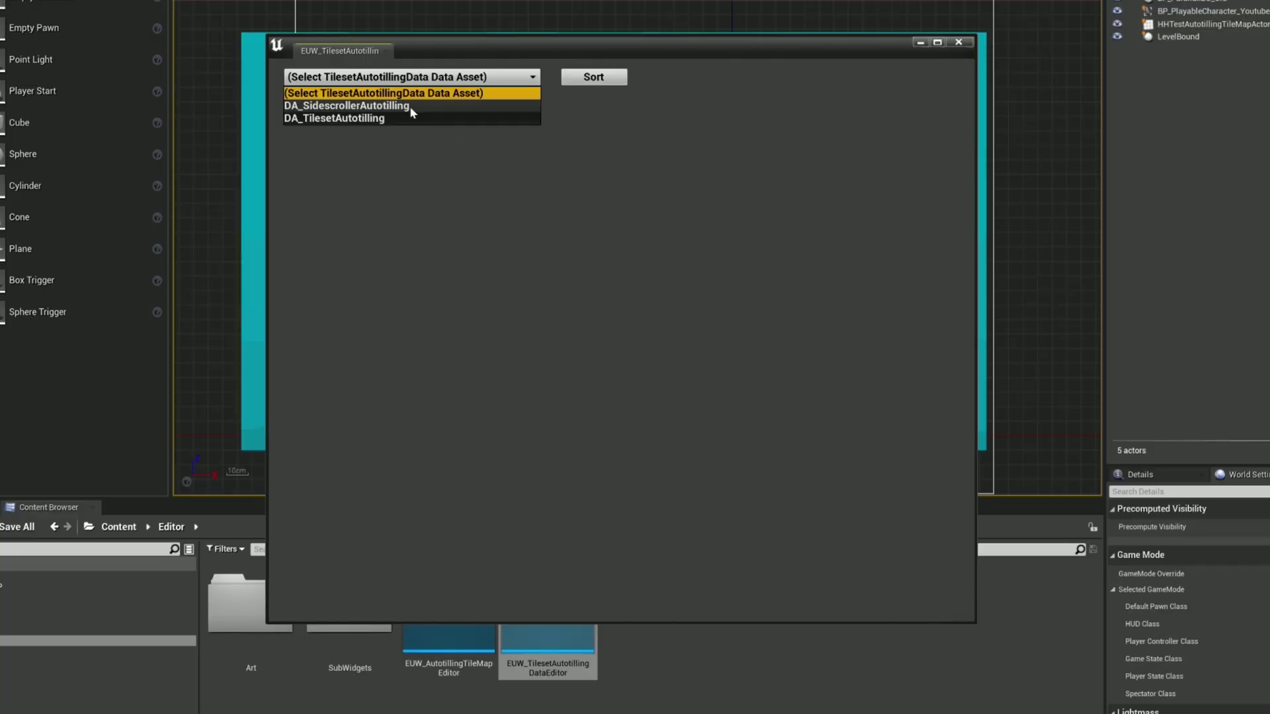
pyautogui.click(500, 277)
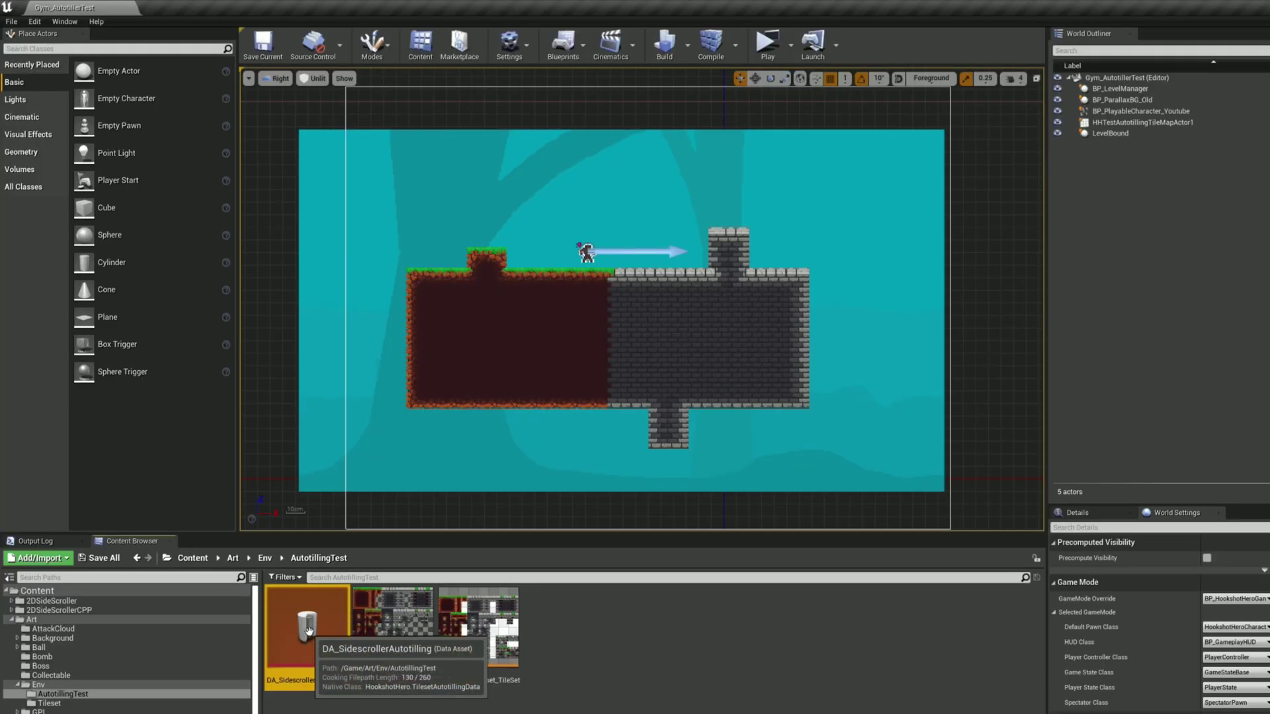
# Open the DA_SidescrollerAutotilling data asset and Expand All on its Tiles list
pyautogui.doubleClick(308, 631)
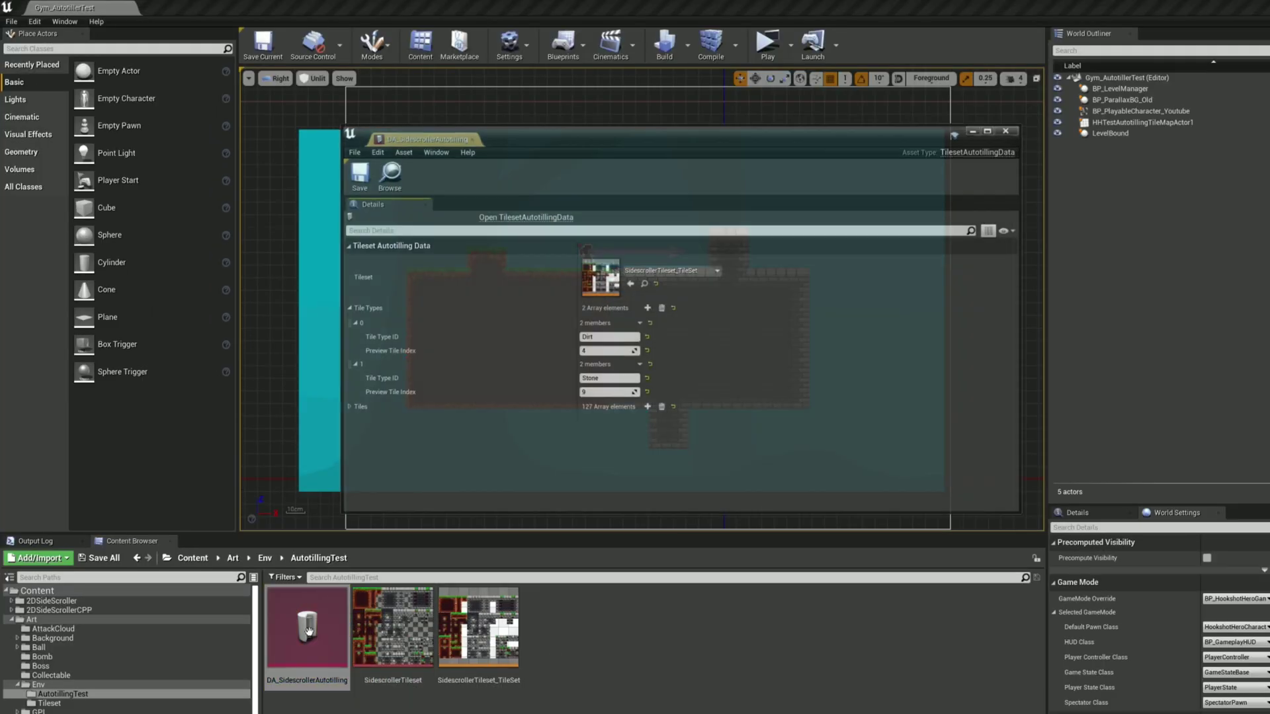
pyautogui.doubleClick(597, 286)
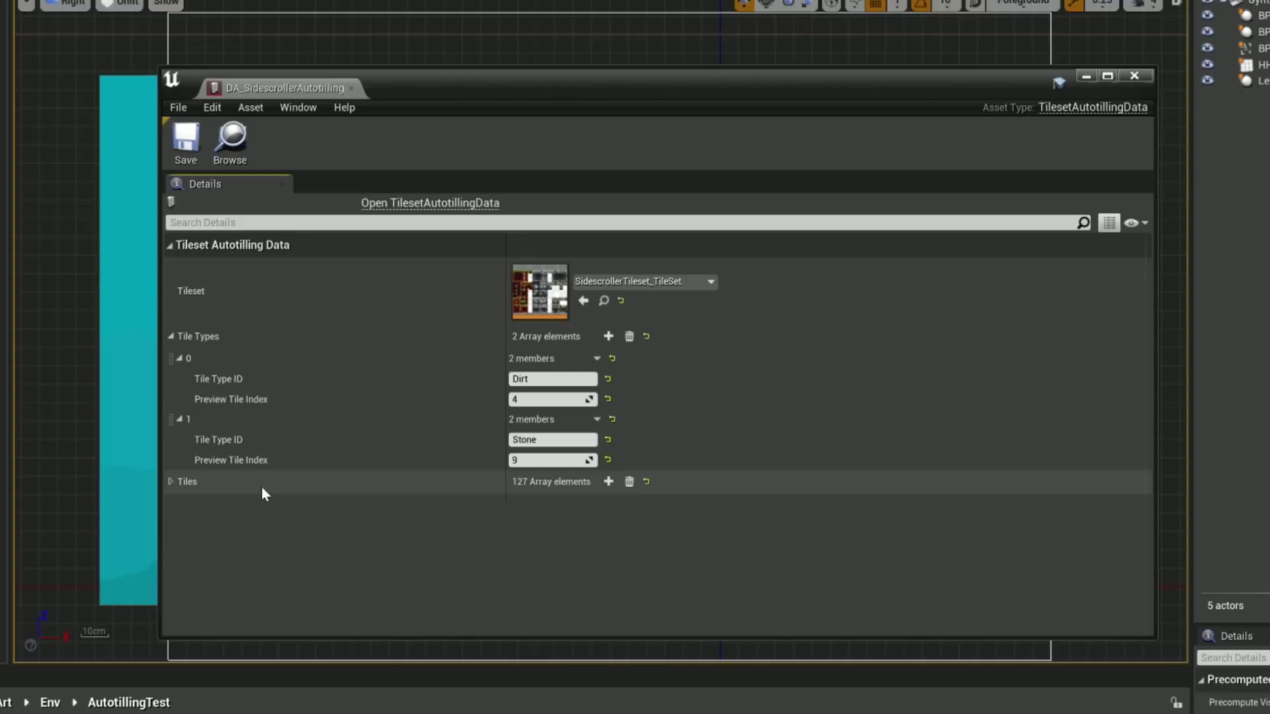
pyautogui.rightClick(170, 523)
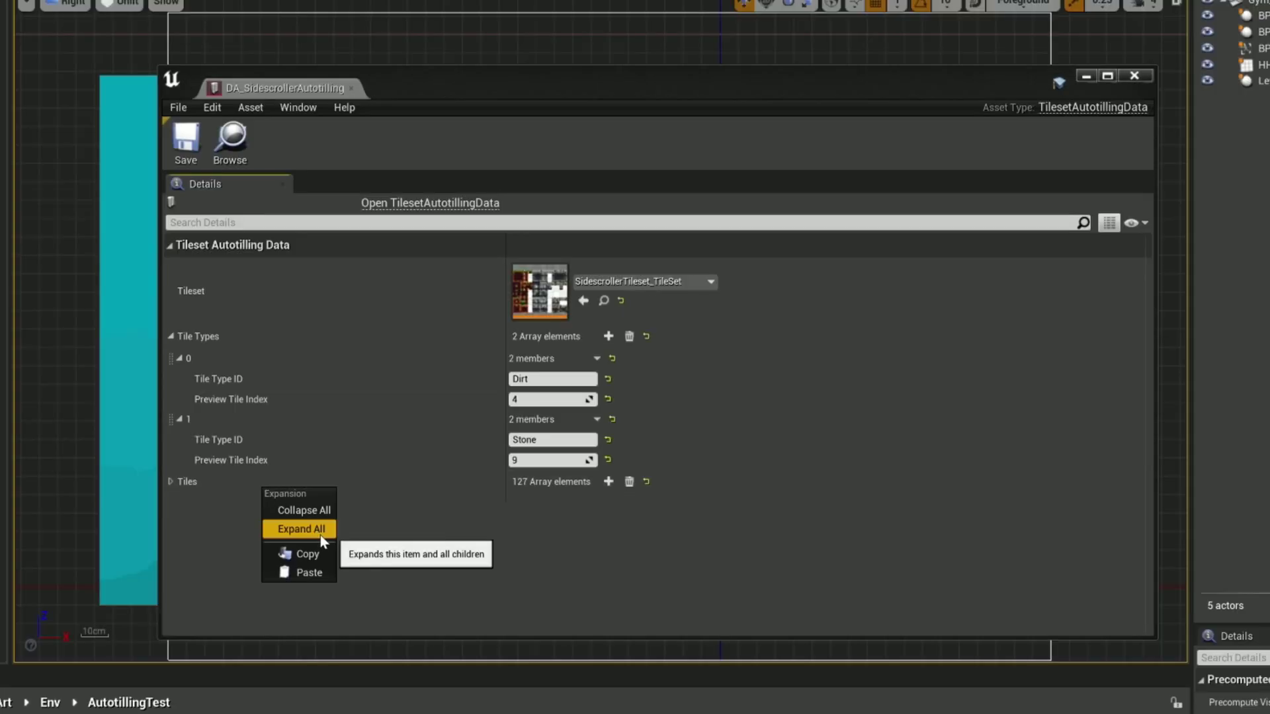
pyautogui.click(320, 527)
pyautogui.moveTo(1165, 252); pyautogui.dragTo(1160, 471)
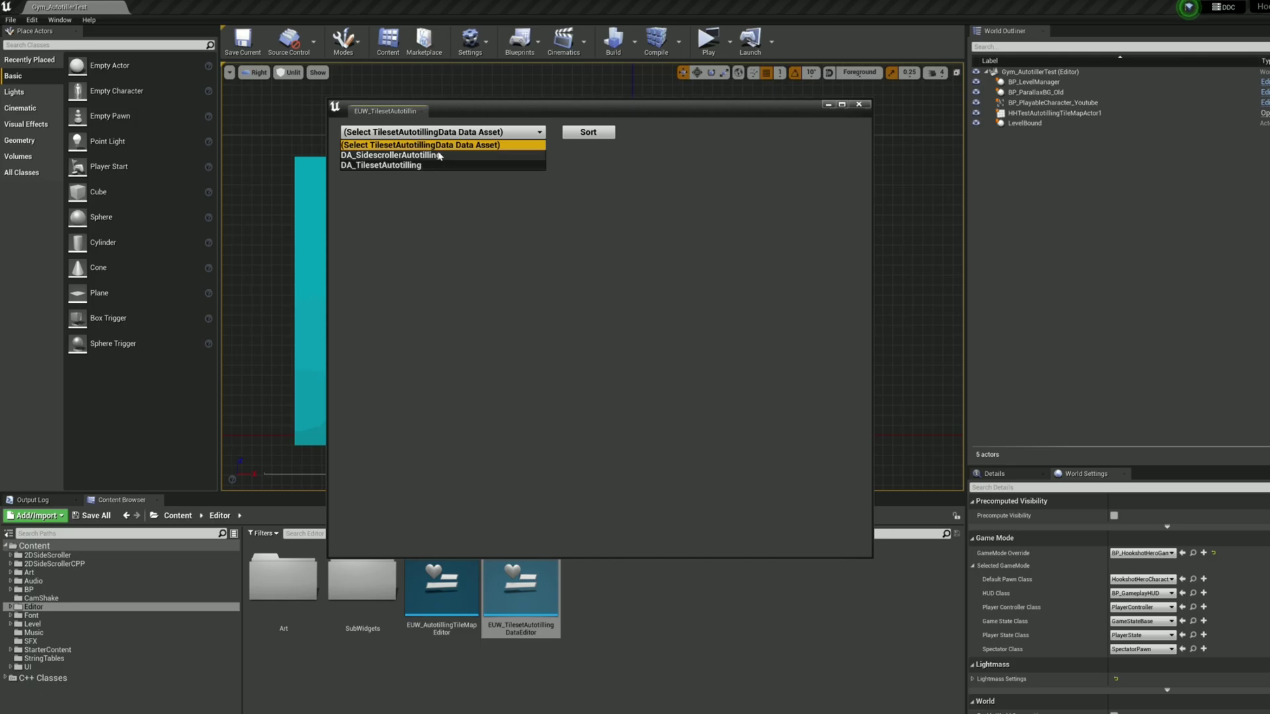
# Load DA_SidescrollerAutotilling and cycle a dirt tile's right neighbour rule through dirt, stone, empty
pyautogui.click(423, 154)
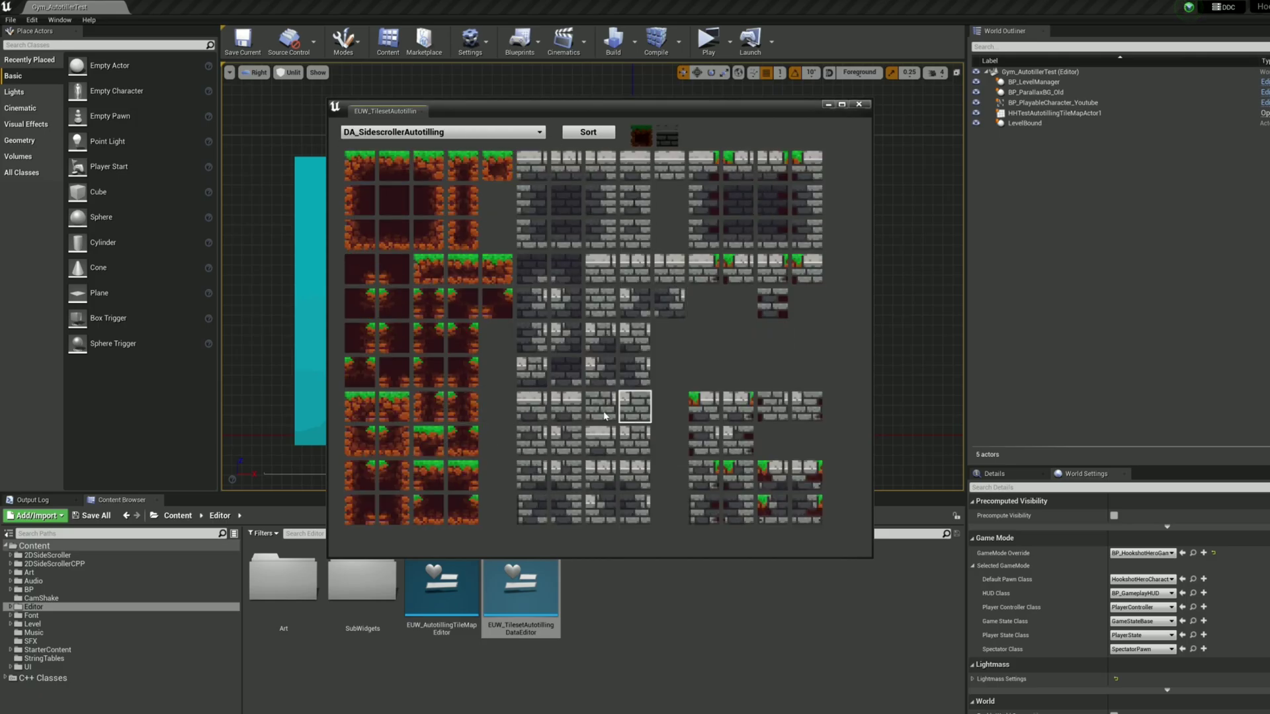
pyautogui.click(428, 241)
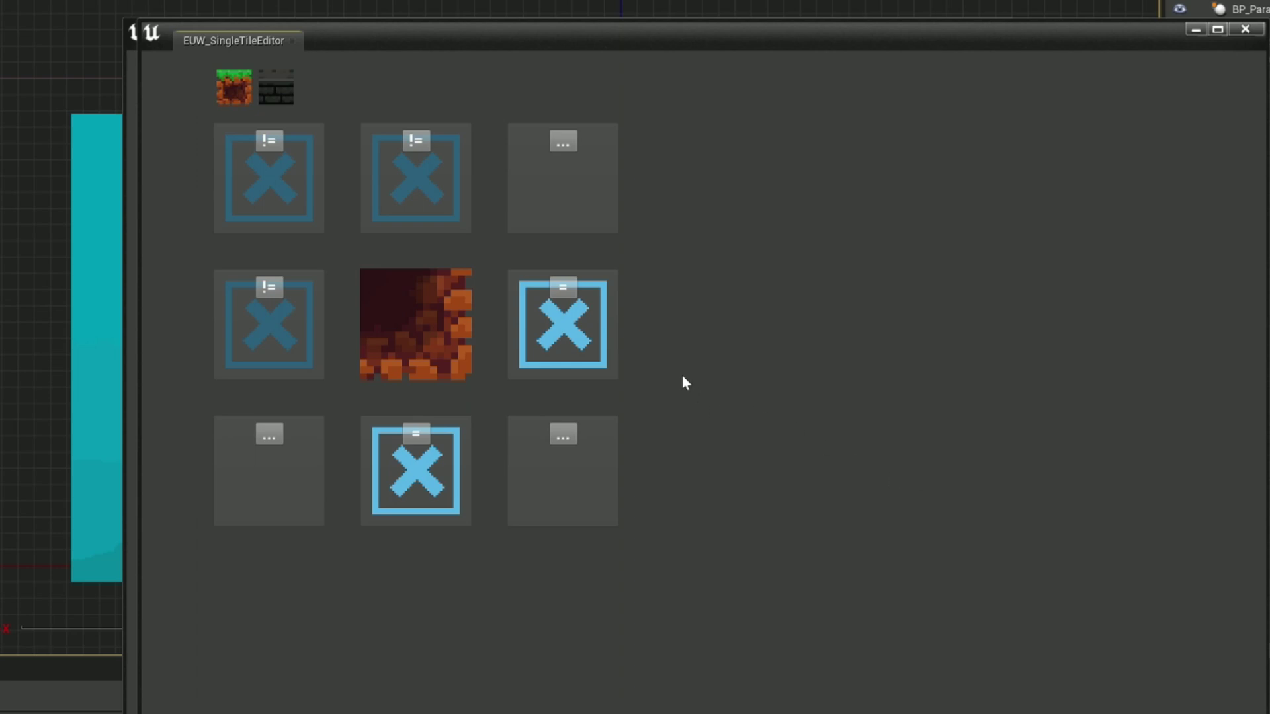
pyautogui.click(581, 335)
pyautogui.click(581, 335)
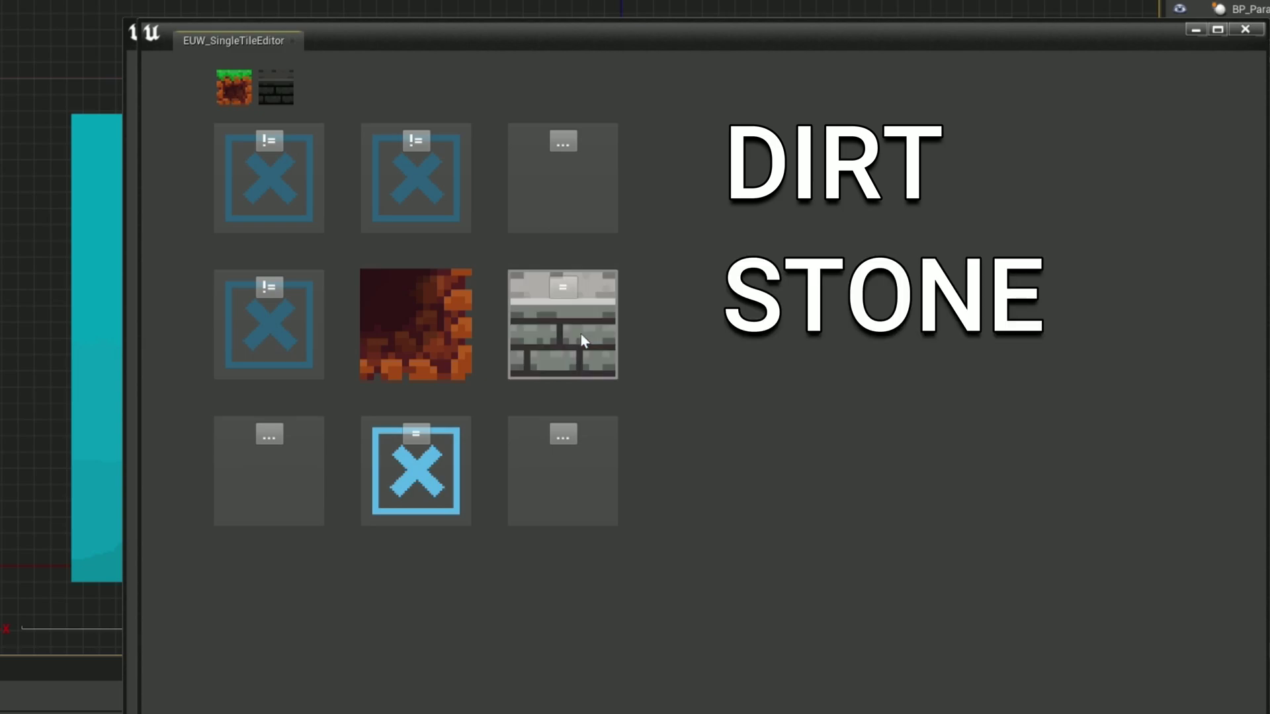
pyautogui.click(581, 335)
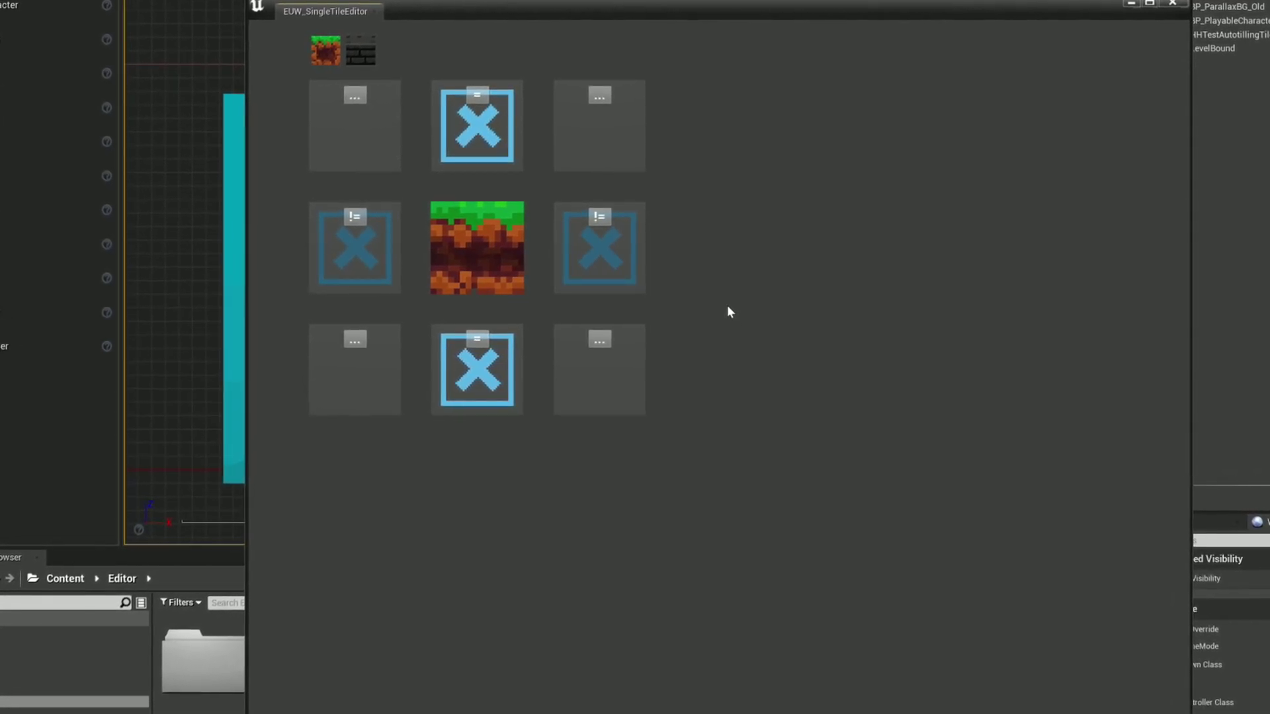
# Inspect a grass-topped tile's rules, then highlight all Stone and then all Dirt tiles
pyautogui.click(667, 405)
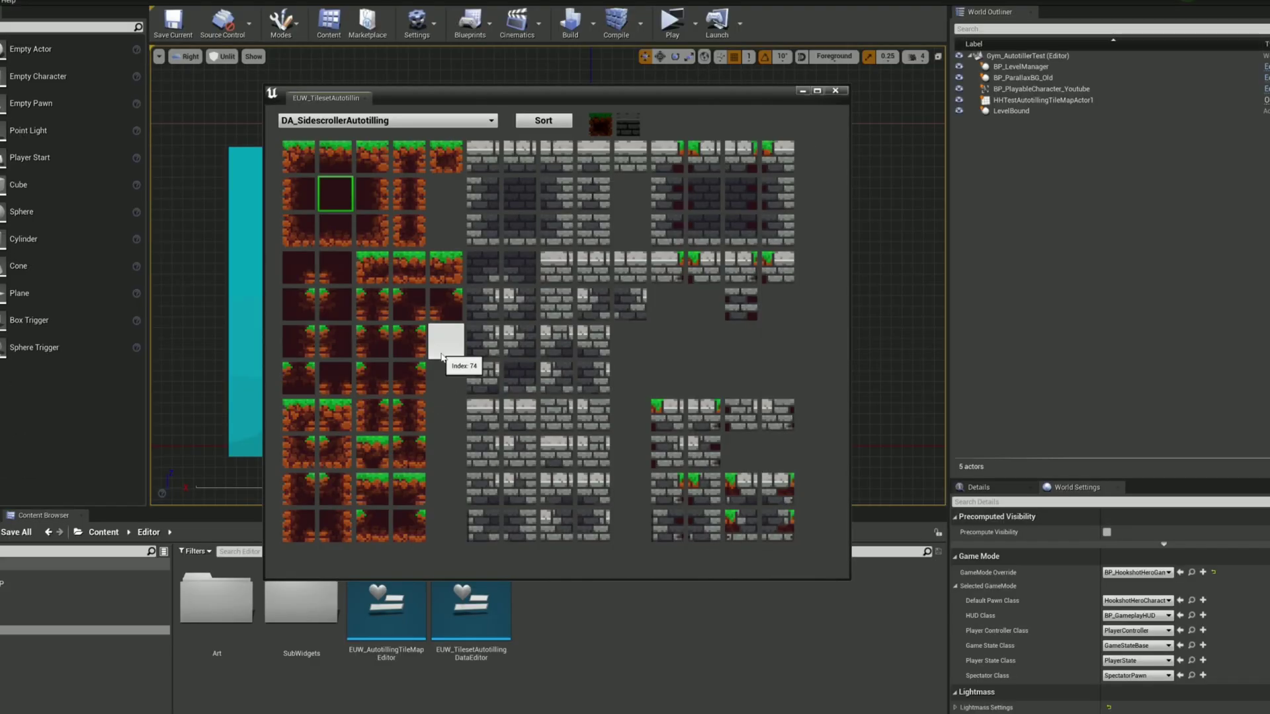
pyautogui.click(335, 200)
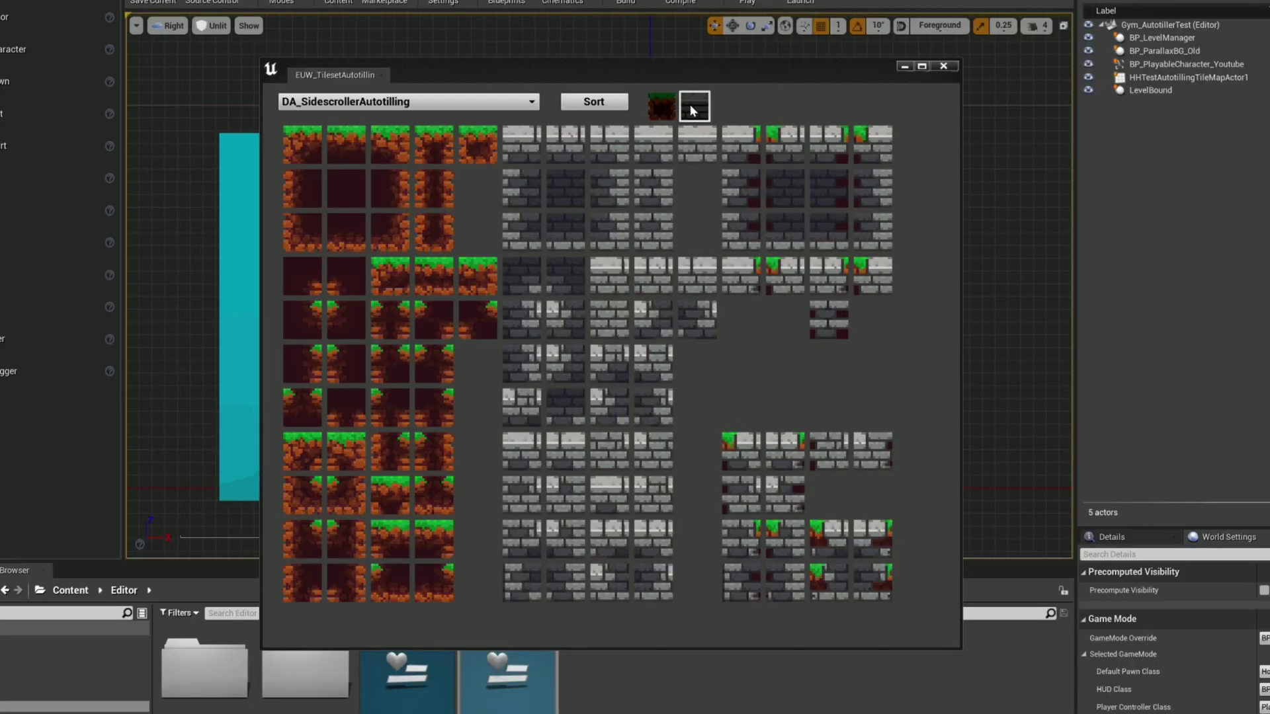
pyautogui.click(694, 113)
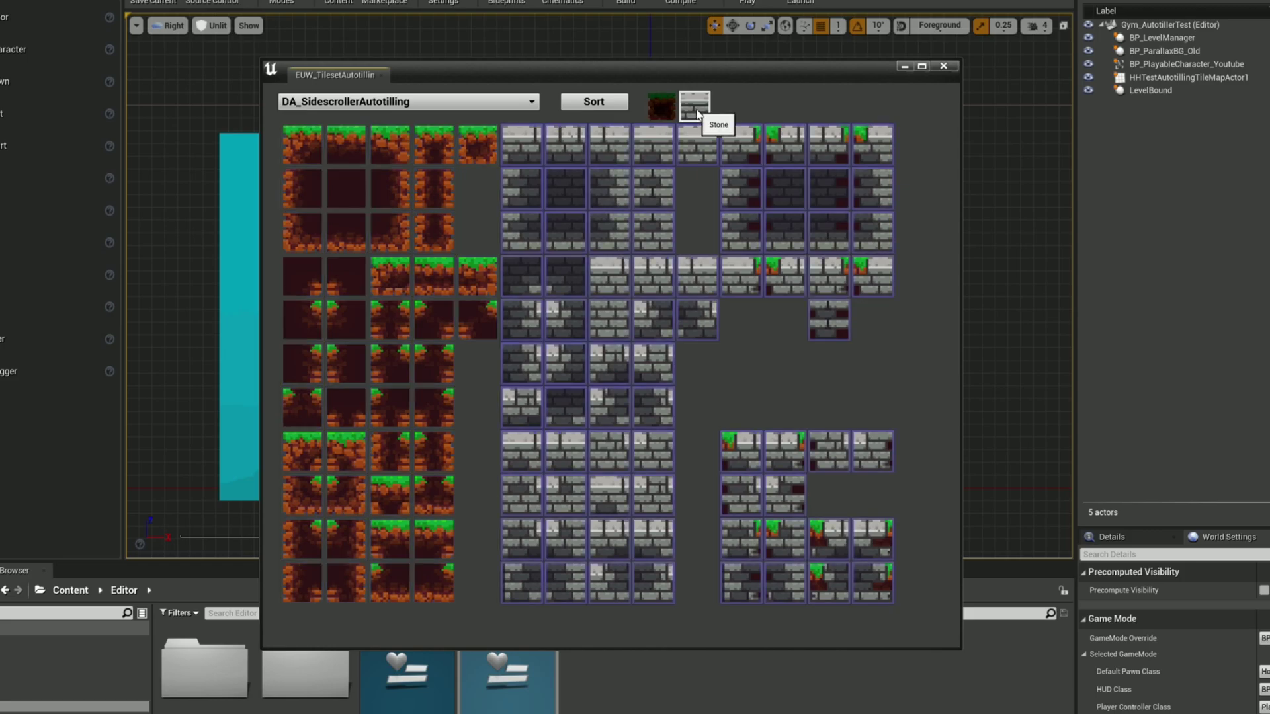
pyautogui.click(665, 110)
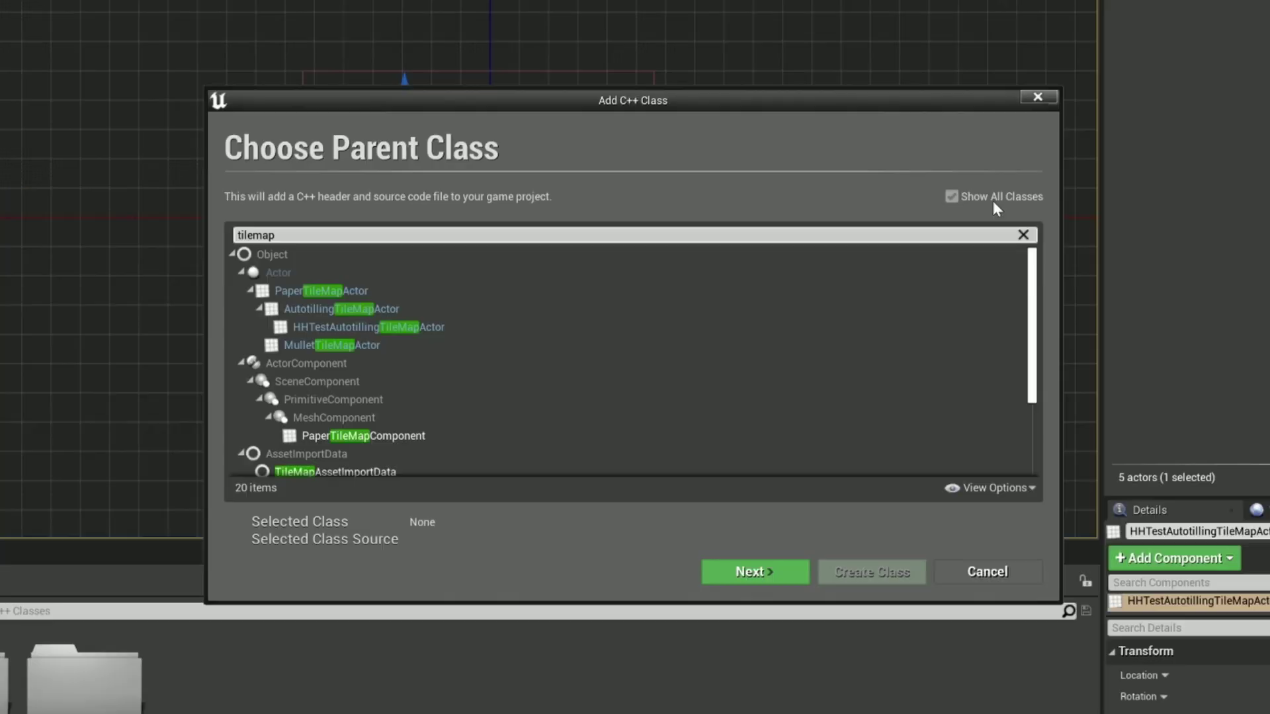
# Choose PaperTileMapActor as parent class and expand the Tile Type Grid's first Row array
pyautogui.click(377, 292)
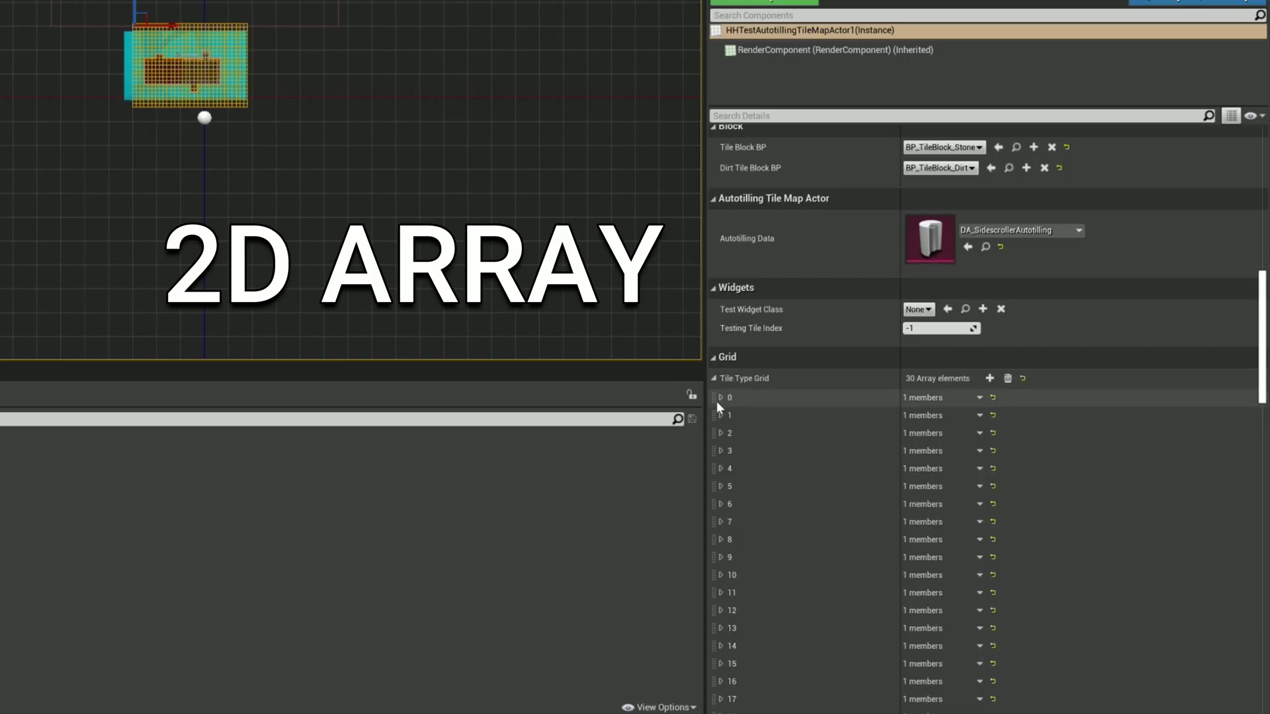
pyautogui.click(717, 401)
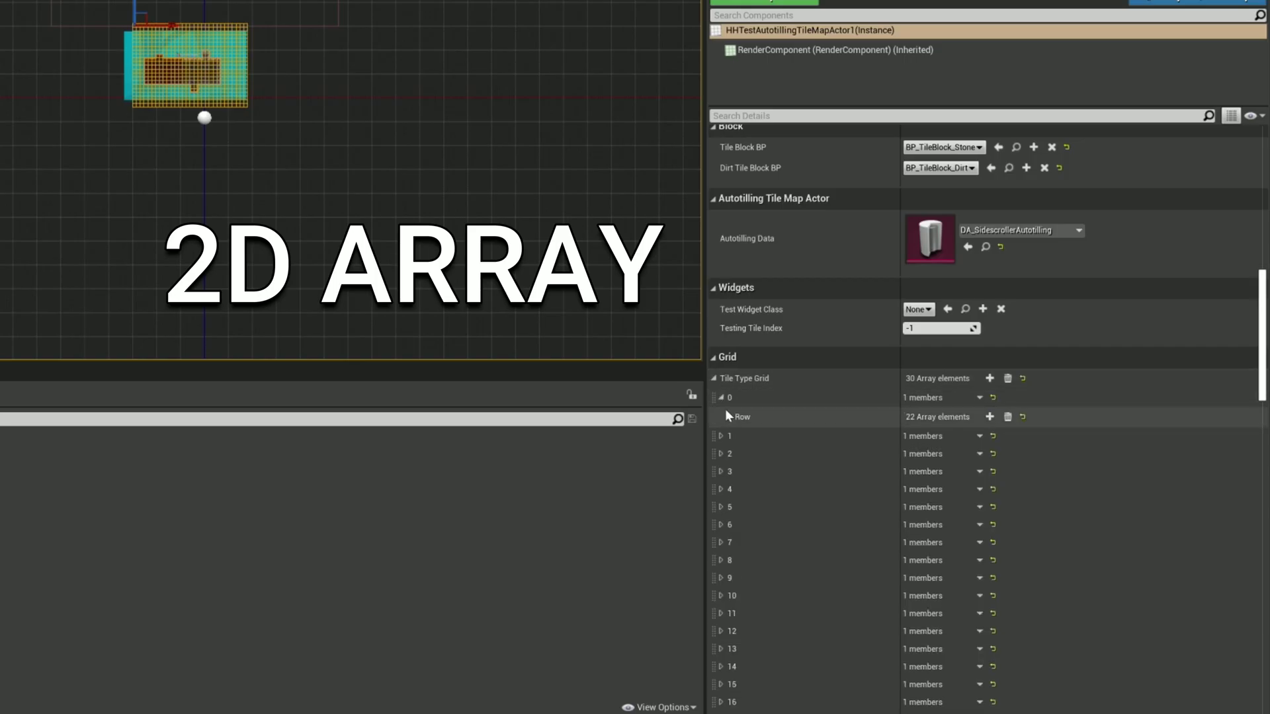
pyautogui.click(725, 408)
pyautogui.scroll(-5, 862, 517)
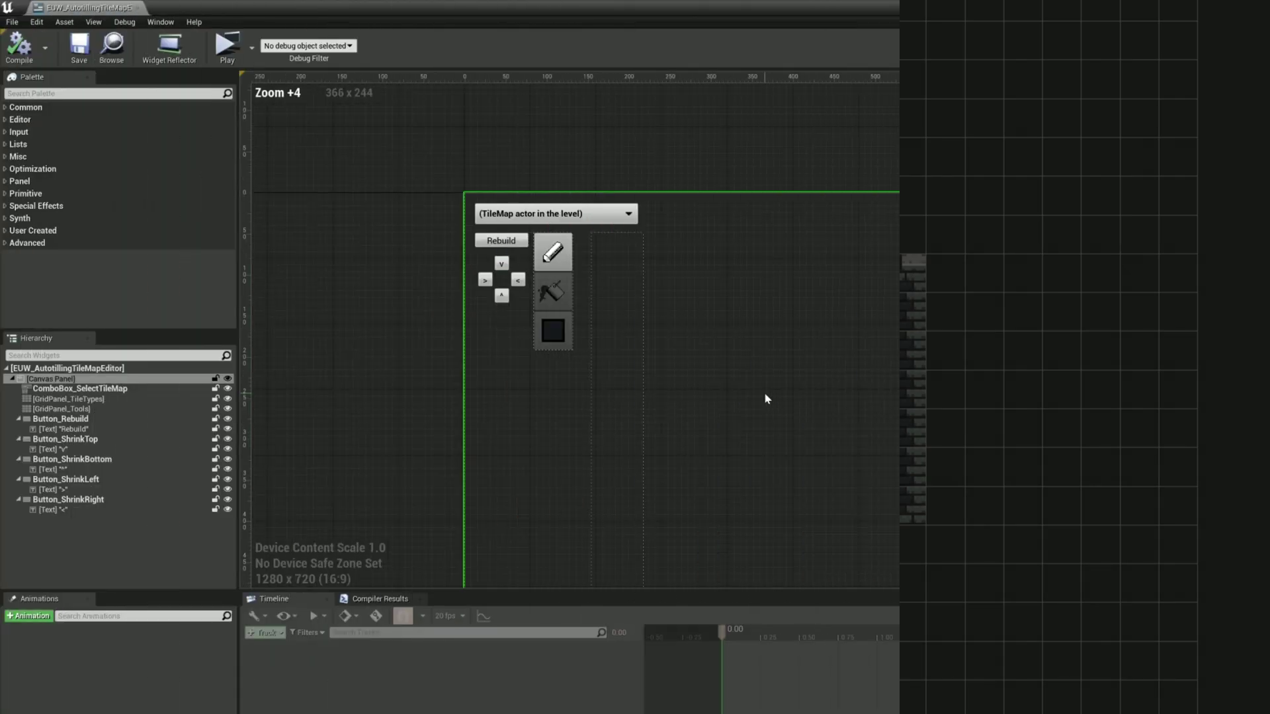
pyautogui.scroll(2, 764, 391)
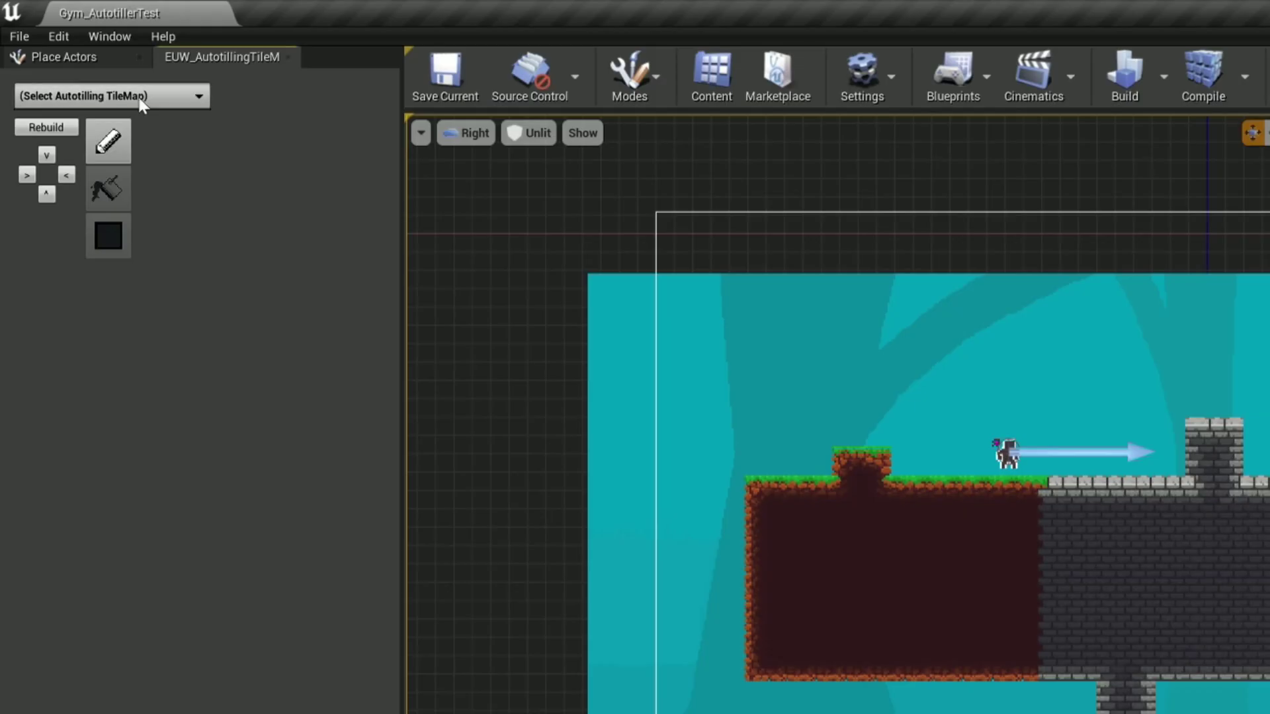
# Load HHTestAutotillingTileMapActor_1 in the widget and select the Stone tile
pyautogui.click(109, 95)
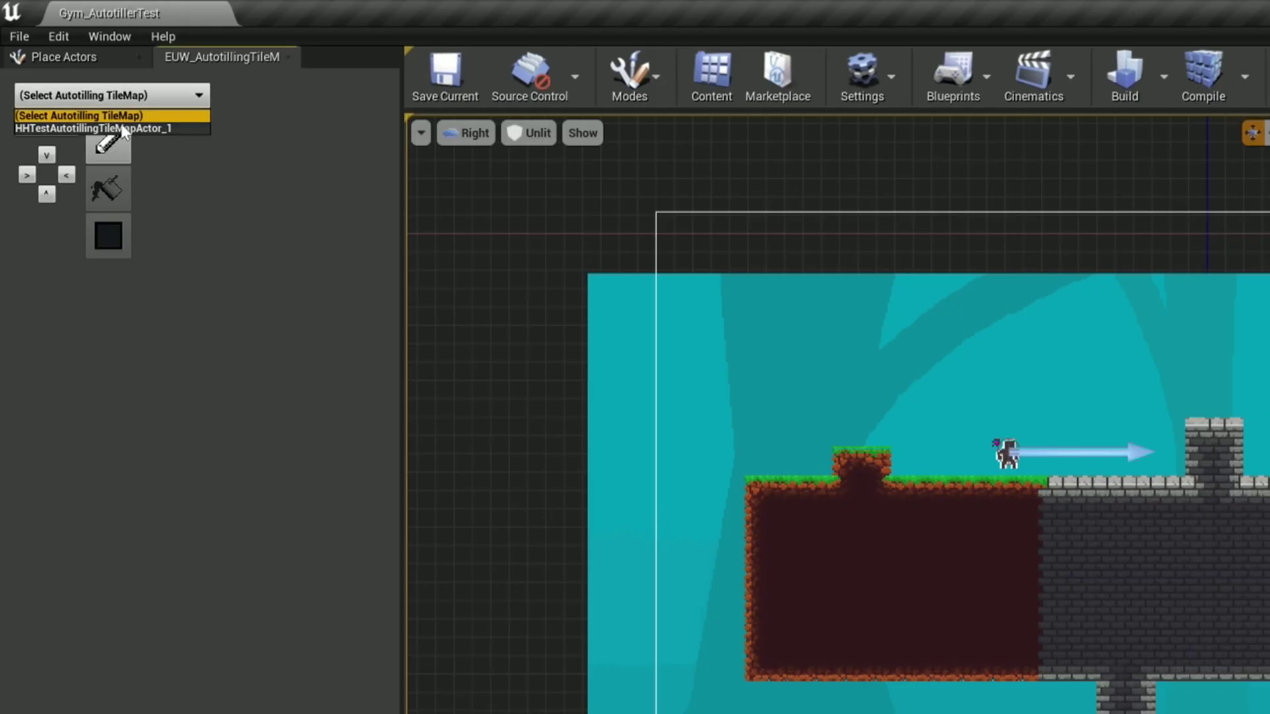
pyautogui.click(66, 124)
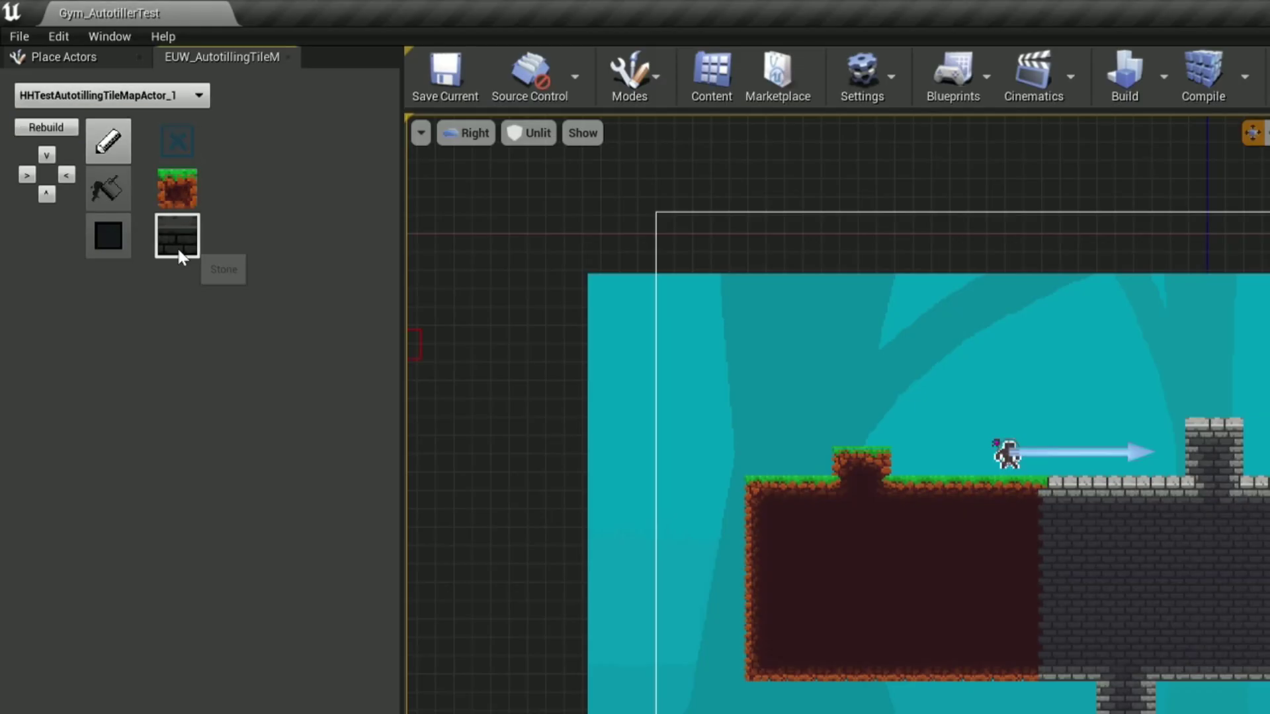
pyautogui.click(177, 141)
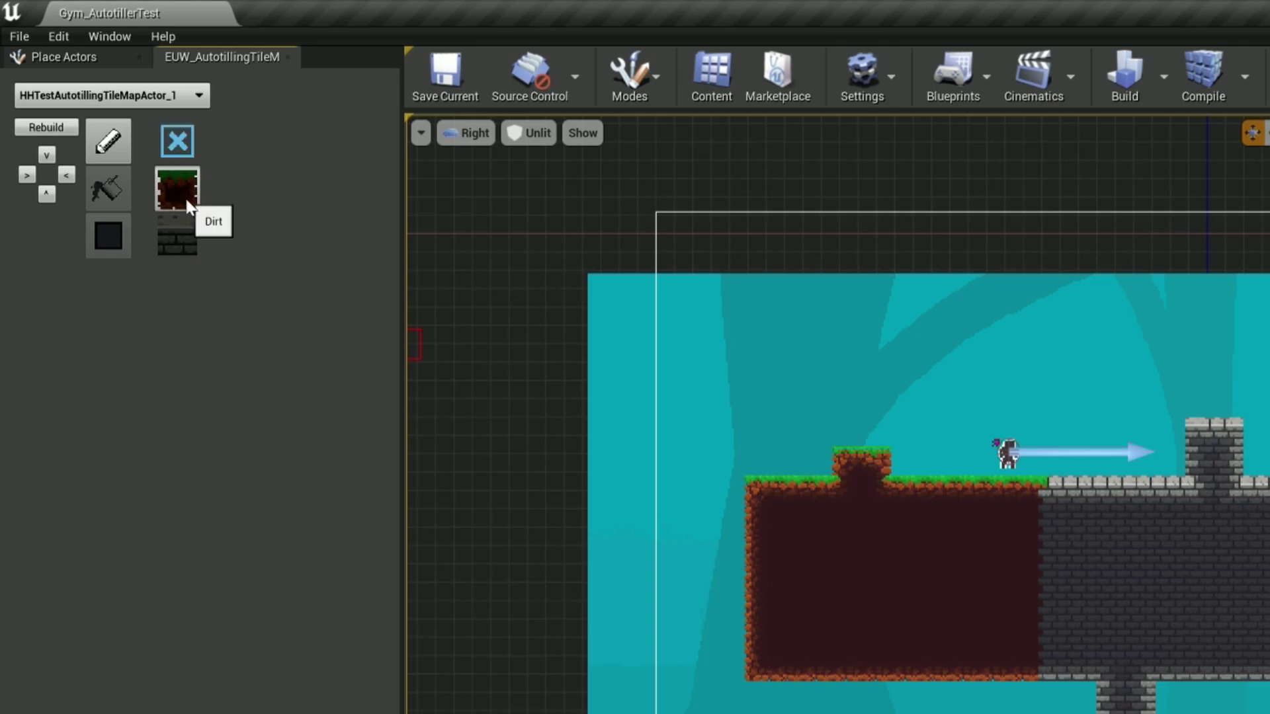
pyautogui.click(177, 236)
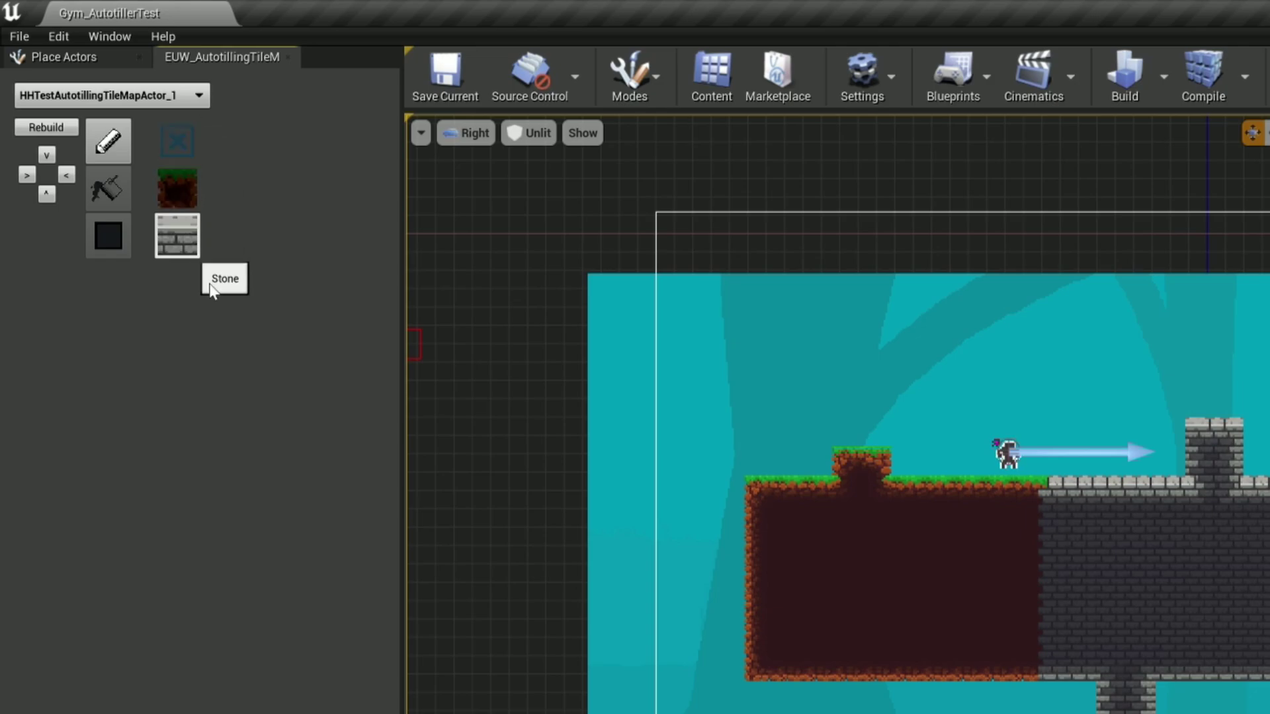
pyautogui.click(203, 149)
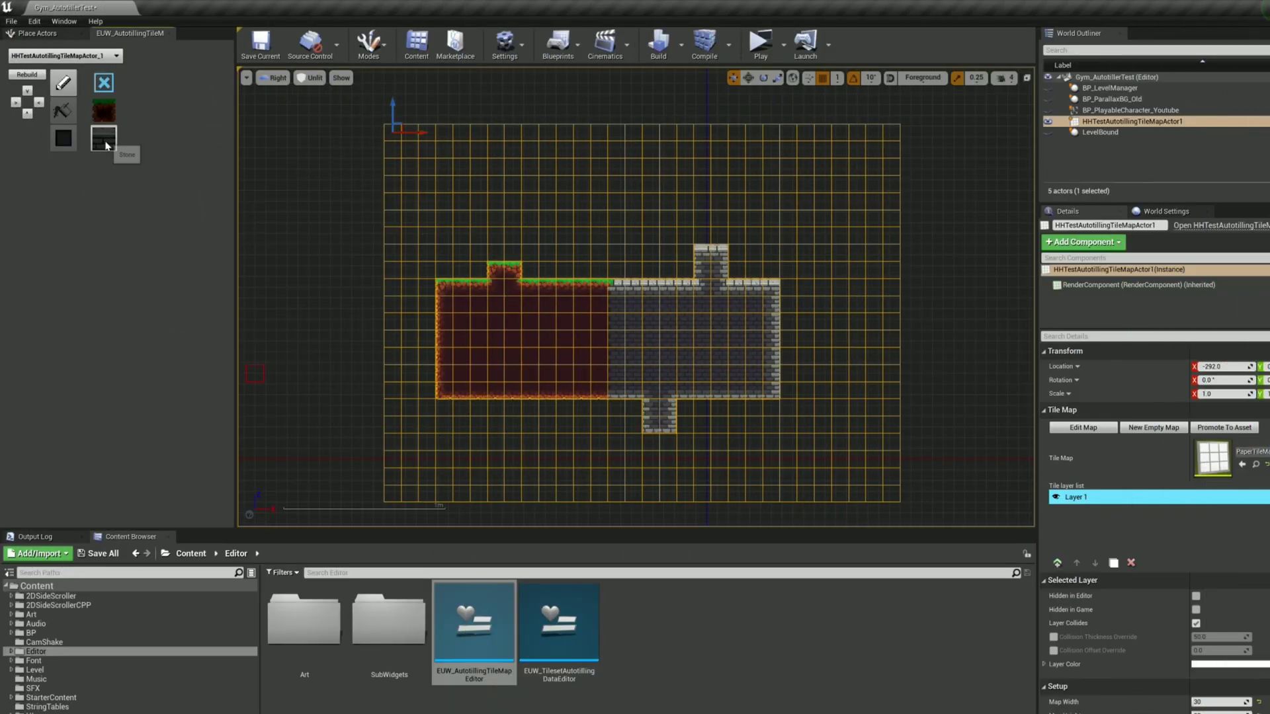
# Paint stone strips, stairs and blocks through the dirt and over the grass bump
pyautogui.moveTo(538, 278); pyautogui.dragTo(565, 295)
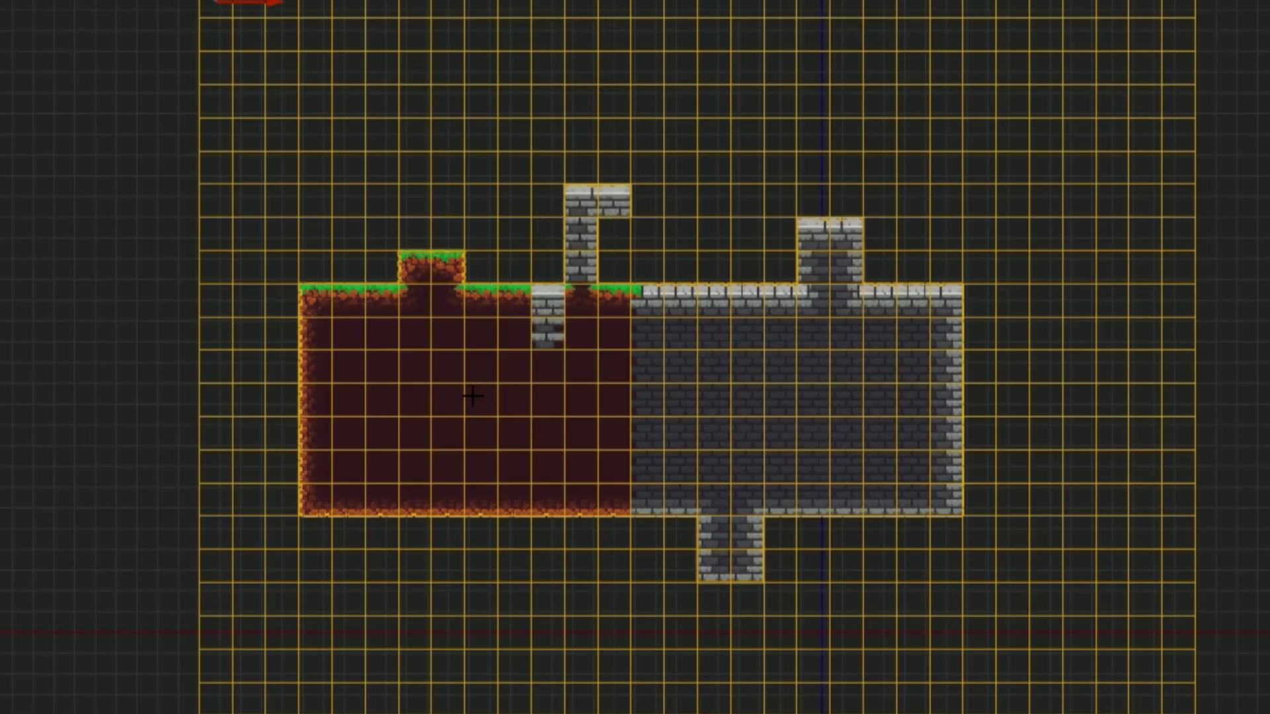
pyautogui.moveTo(472, 395); pyautogui.dragTo(549, 400)
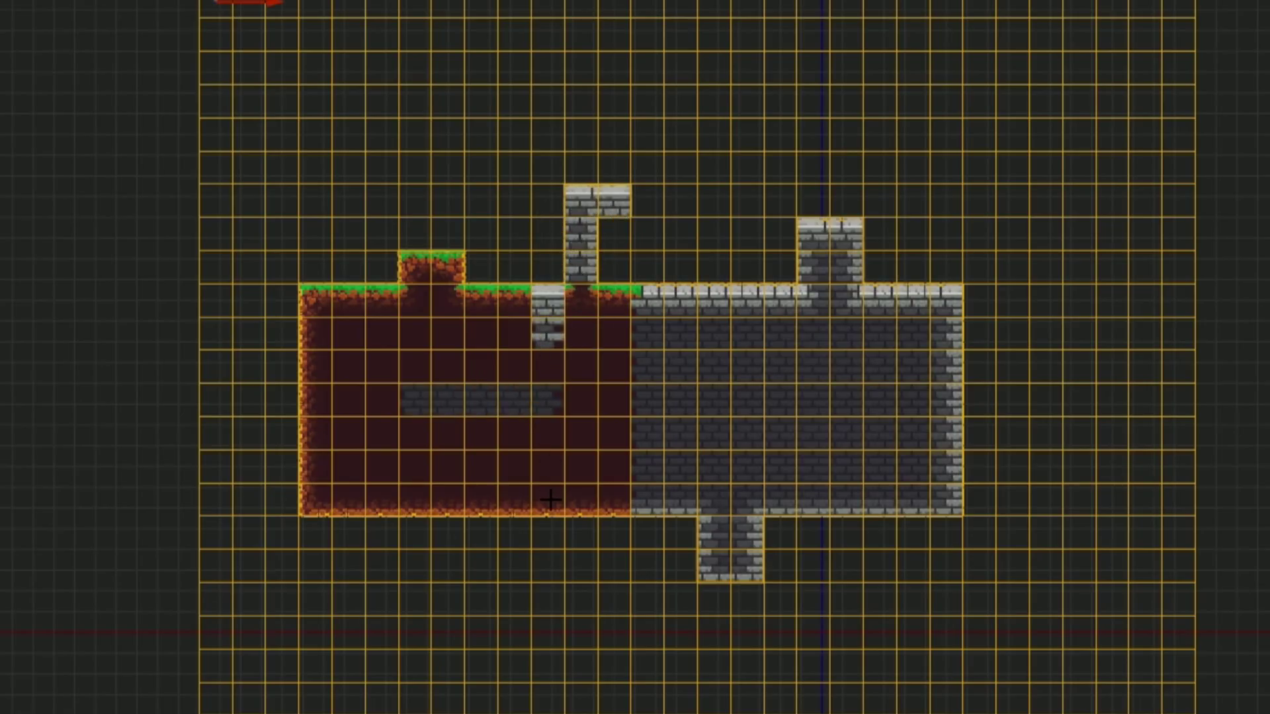
pyautogui.moveTo(515, 463); pyautogui.dragTo(593, 569)
pyautogui.moveTo(513, 530); pyautogui.dragTo(518, 573)
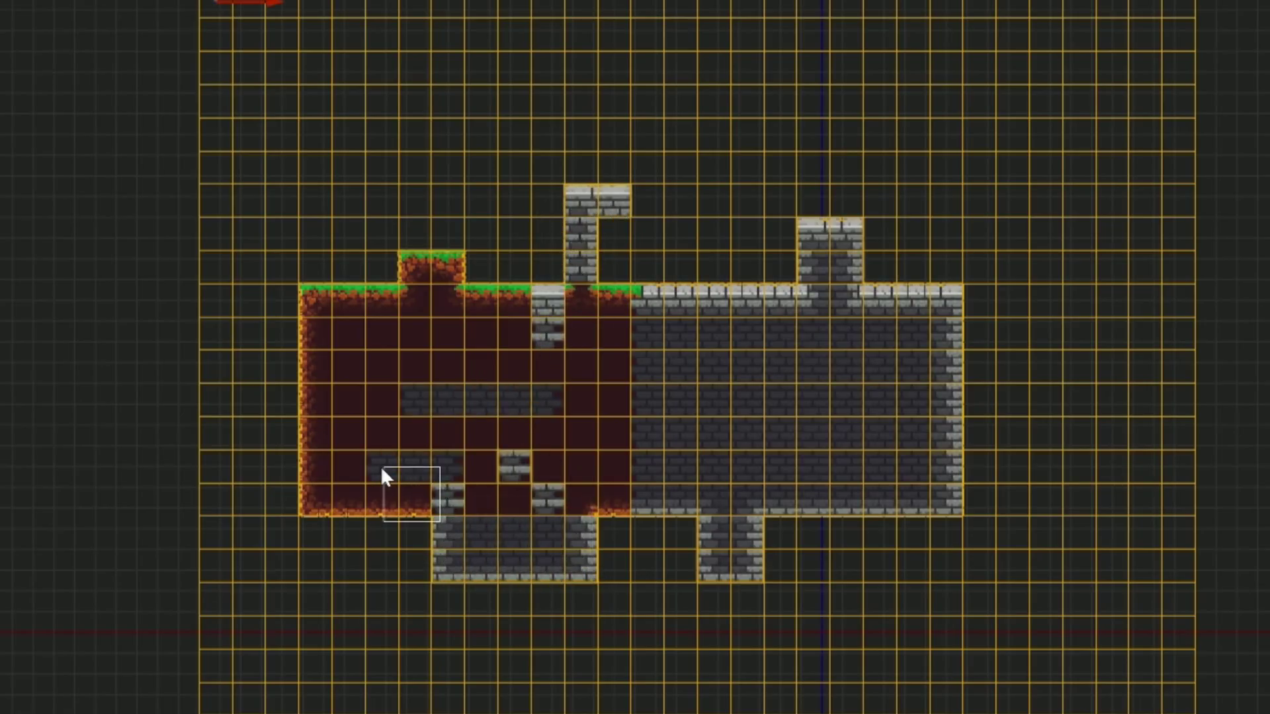
pyautogui.moveTo(550, 298)
pyautogui.mouseDown()
pyautogui.moveTo(401, 196)
pyautogui.moveTo(386, 353)
pyautogui.moveTo(412, 254)
pyautogui.moveTo(465, 211)
pyautogui.moveTo(501, 331)
pyautogui.mouseUp()
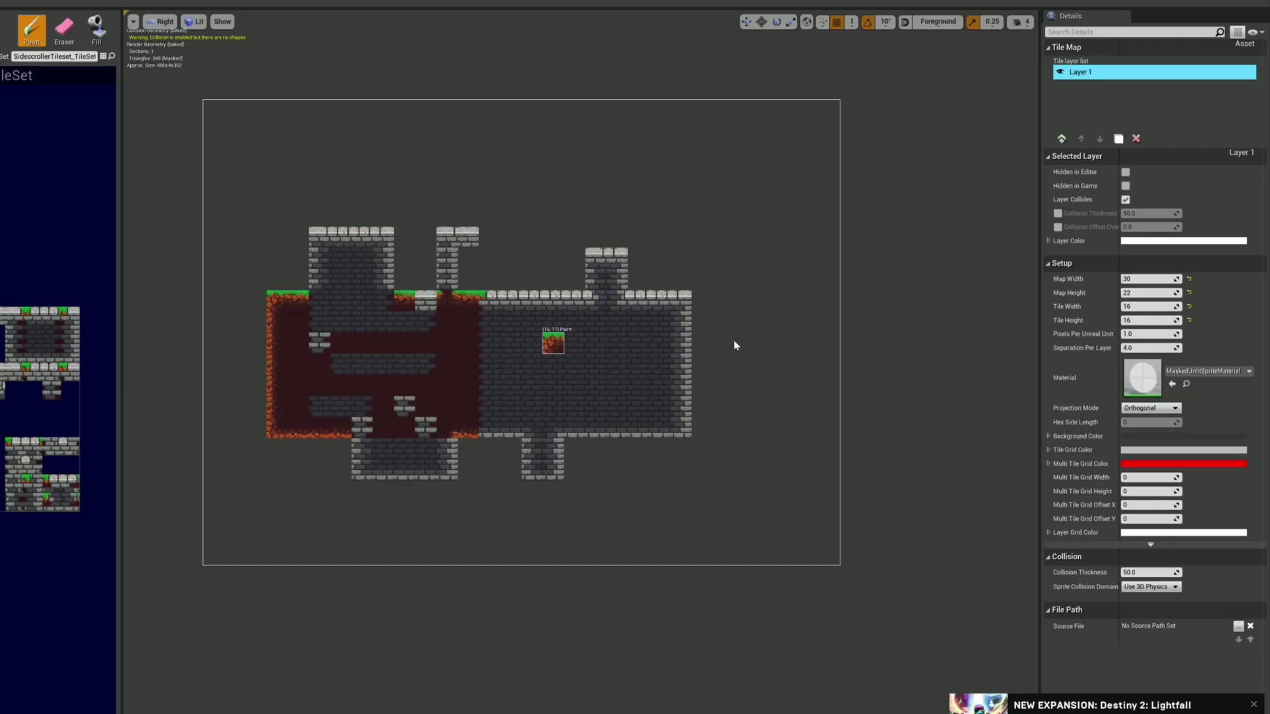
# Paint grass and dirt past the map's right edge and widen Map Width to 32
pyautogui.moveTo(758, 366)
pyautogui.mouseDown()
pyautogui.moveTo(840, 383)
pyautogui.moveTo(805, 360)
pyautogui.moveTo(840, 198)
pyautogui.mouseUp()
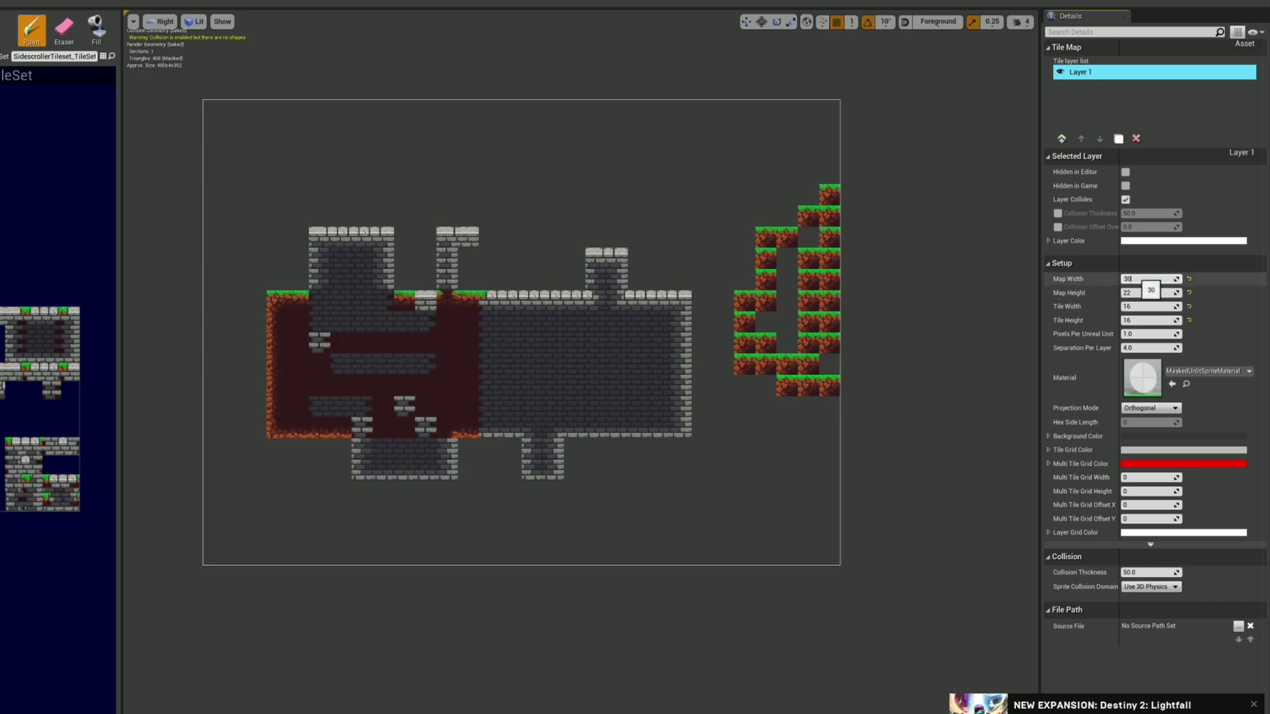
pyautogui.press('BackSpace')
pyautogui.write('2')
pyautogui.press('Return')
pyautogui.moveTo(873, 301)
pyautogui.mouseDown()
pyautogui.moveTo(873, 221)
pyautogui.moveTo(842, 246)
pyautogui.moveTo(824, 387)
pyautogui.mouseUp()
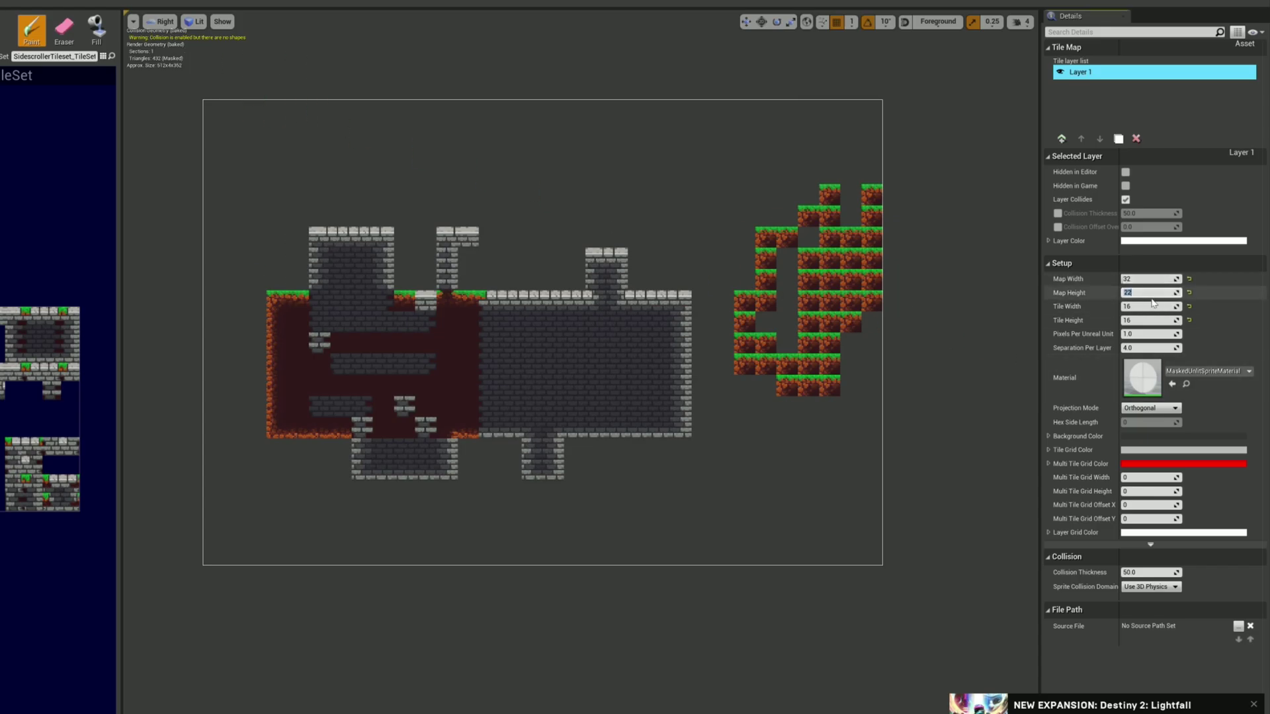
# Set Map Height to 30, enter 40 for Map Width, and play the level
pyautogui.write('30')
pyautogui.click(1150, 278)
pyautogui.write('40')
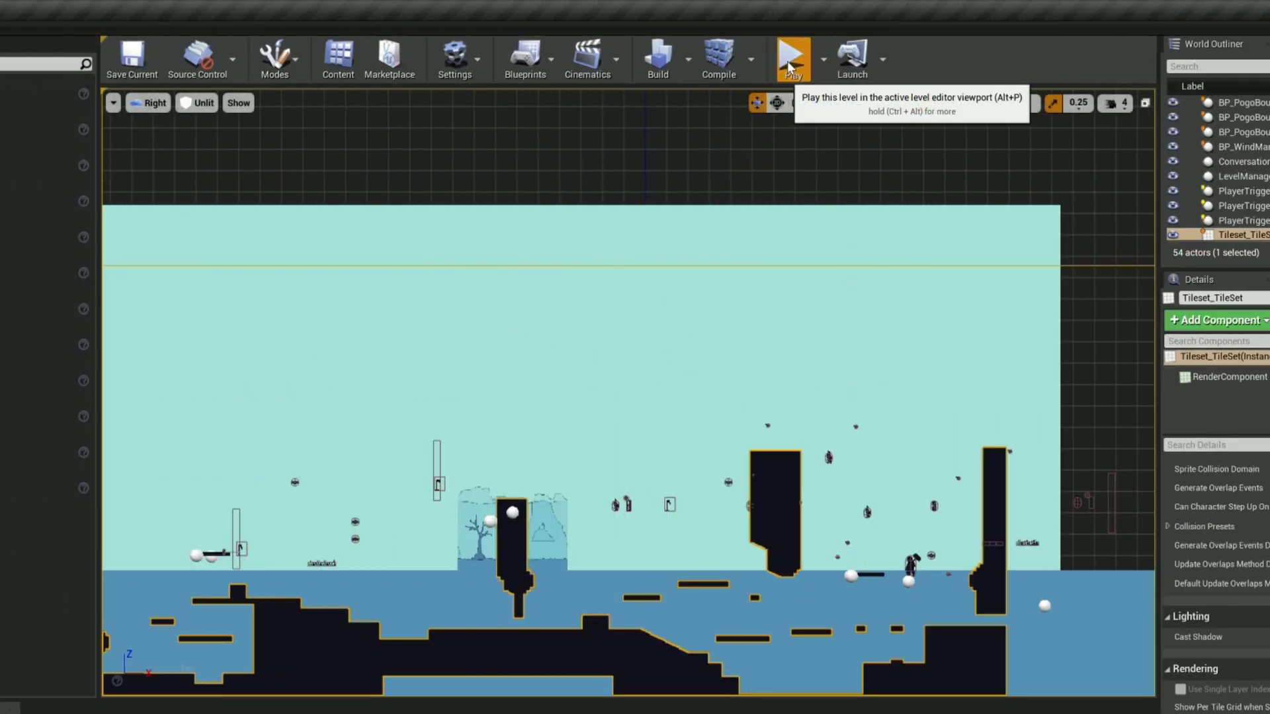
pyautogui.click(712, 41)
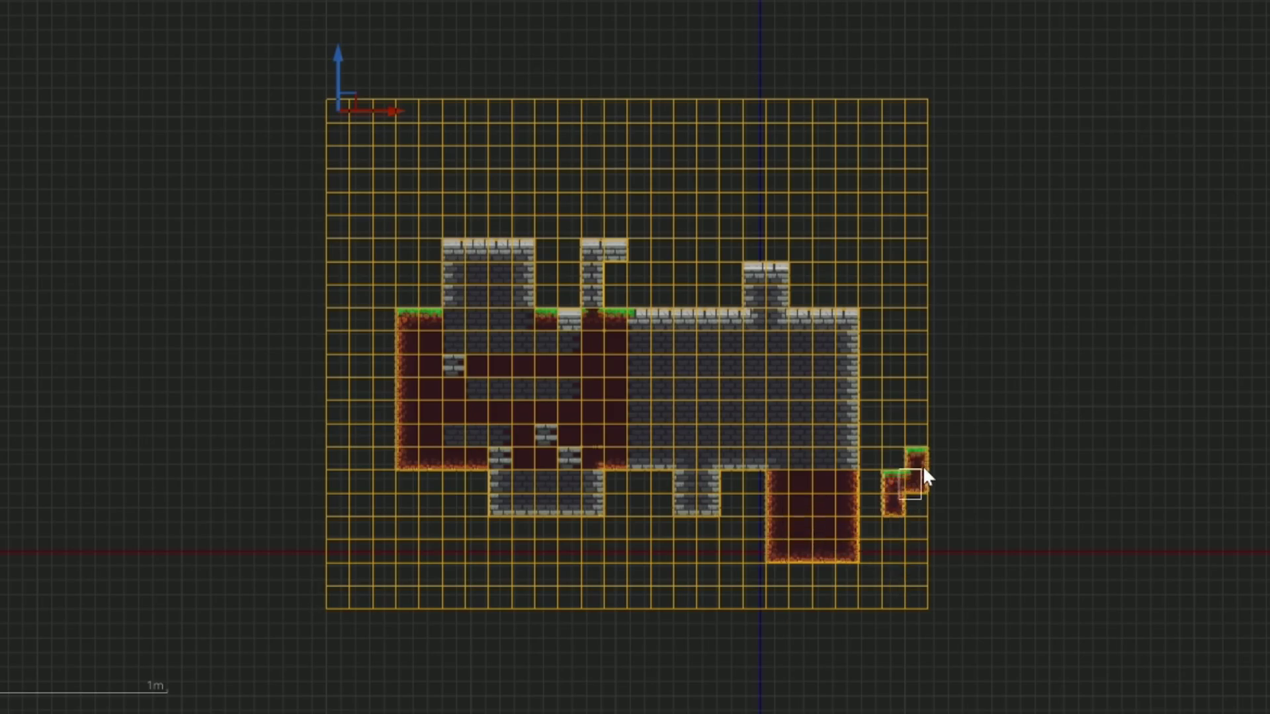
# Paint dirt past the right, bottom, top and left edges so the grid expands
pyautogui.moveTo(924, 469)
pyautogui.mouseDown()
pyautogui.moveTo(965, 486)
pyautogui.moveTo(952, 536)
pyautogui.mouseUp()
pyautogui.moveTo(901, 614)
pyautogui.mouseDown()
pyautogui.moveTo(884, 575)
pyautogui.moveTo(886, 628)
pyautogui.moveTo(815, 667)
pyautogui.moveTo(738, 672)
pyautogui.mouseUp()
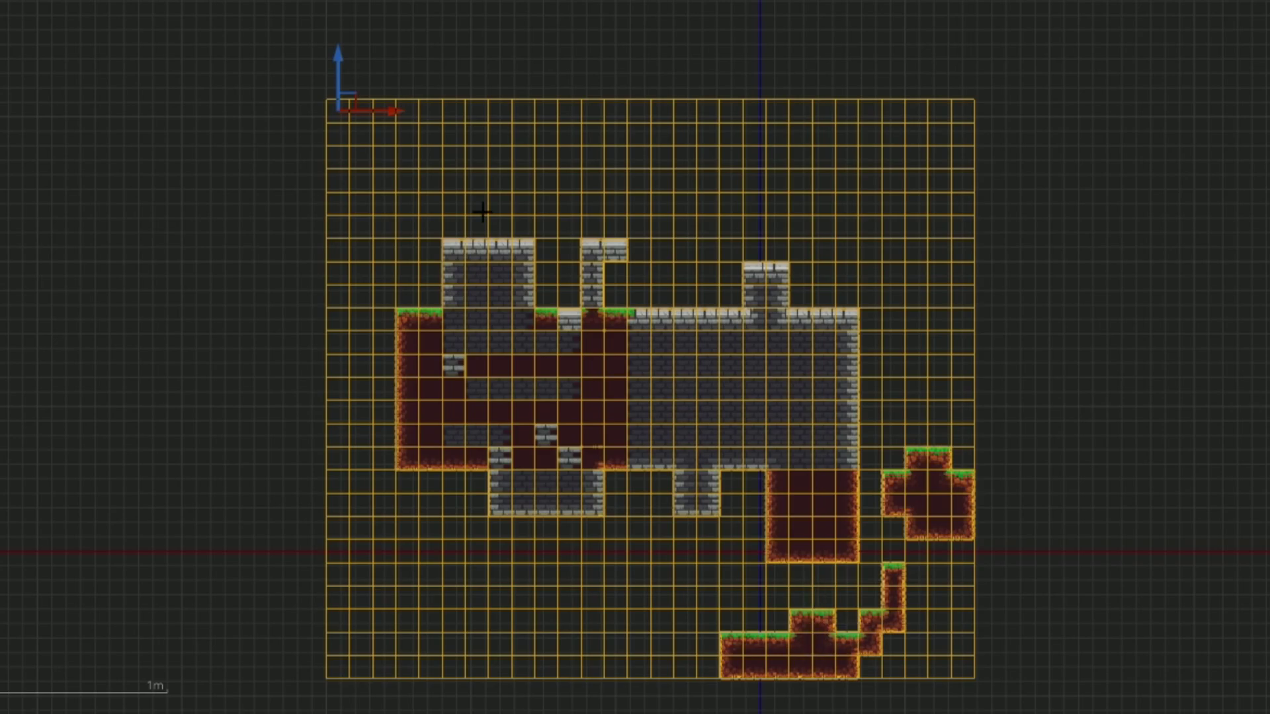
pyautogui.moveTo(436, 139); pyautogui.dragTo(415, 147)
pyautogui.moveTo(382, 193)
pyautogui.mouseDown()
pyautogui.moveTo(307, 206)
pyautogui.moveTo(322, 160)
pyautogui.moveTo(289, 266)
pyautogui.mouseUp()
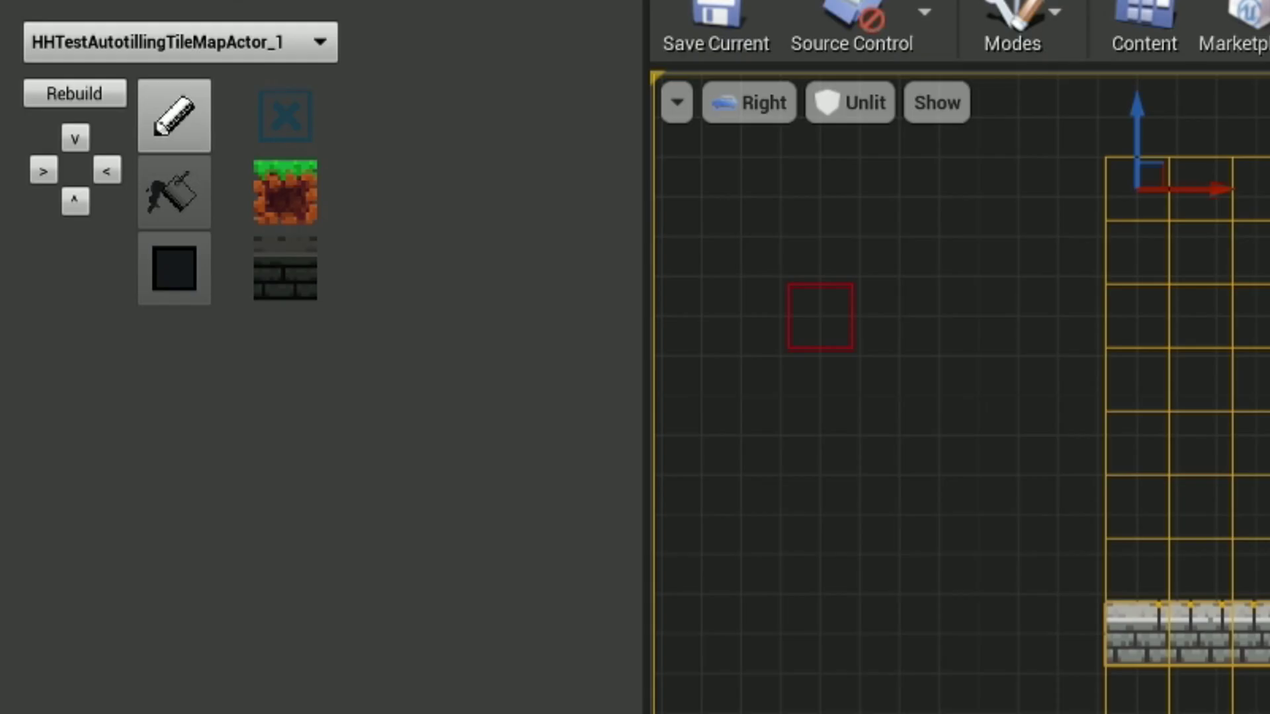
# Bucket-fill the lower-left, upper and lower-right enclosed areas with dirt
pyautogui.click(183, 183)
pyautogui.click(697, 540)
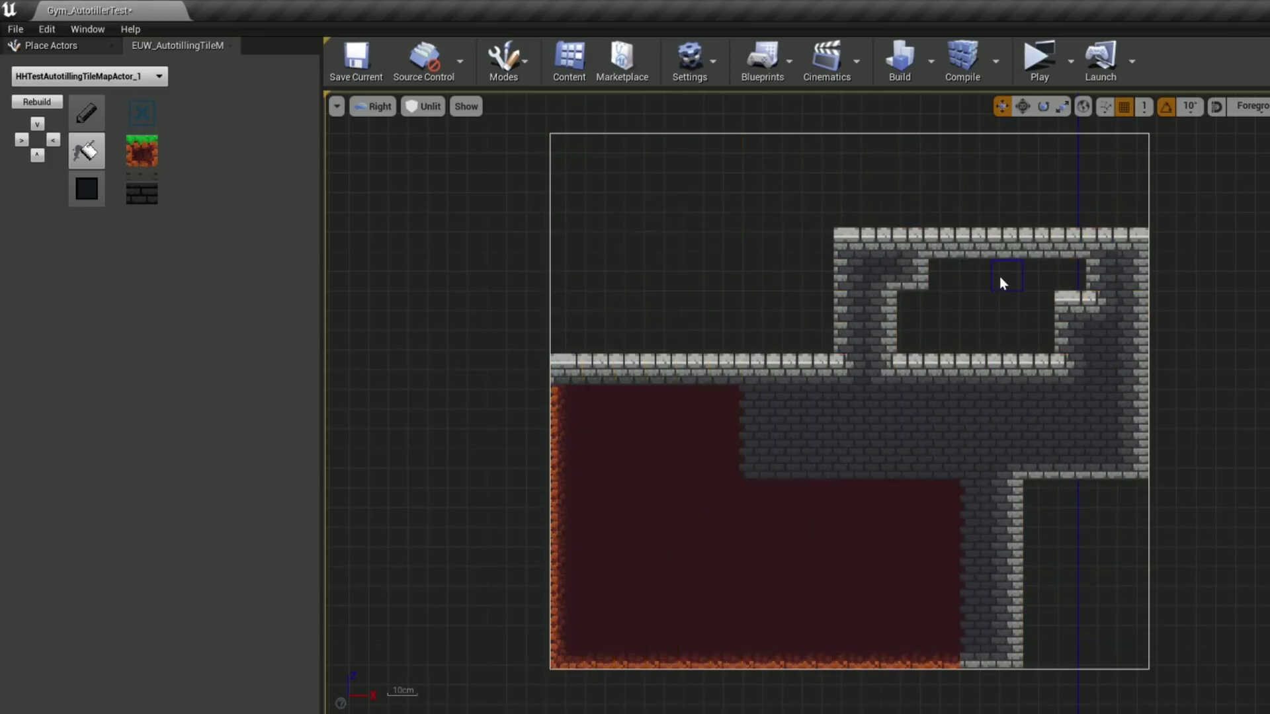
pyautogui.click(998, 277)
pyautogui.click(1072, 561)
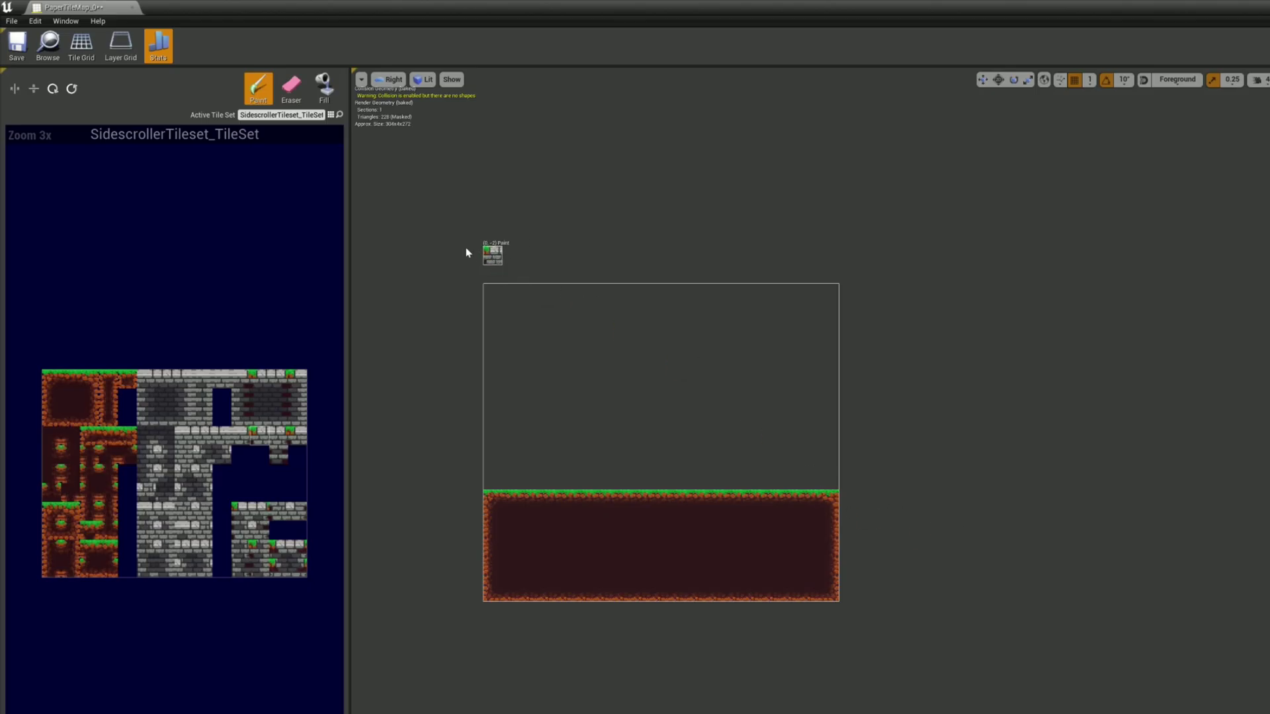
# In the standard editor, flood-fill bricks, erase a strip, then paint bricks into the dirt map
pyautogui.click(325, 90)
pyautogui.click(648, 399)
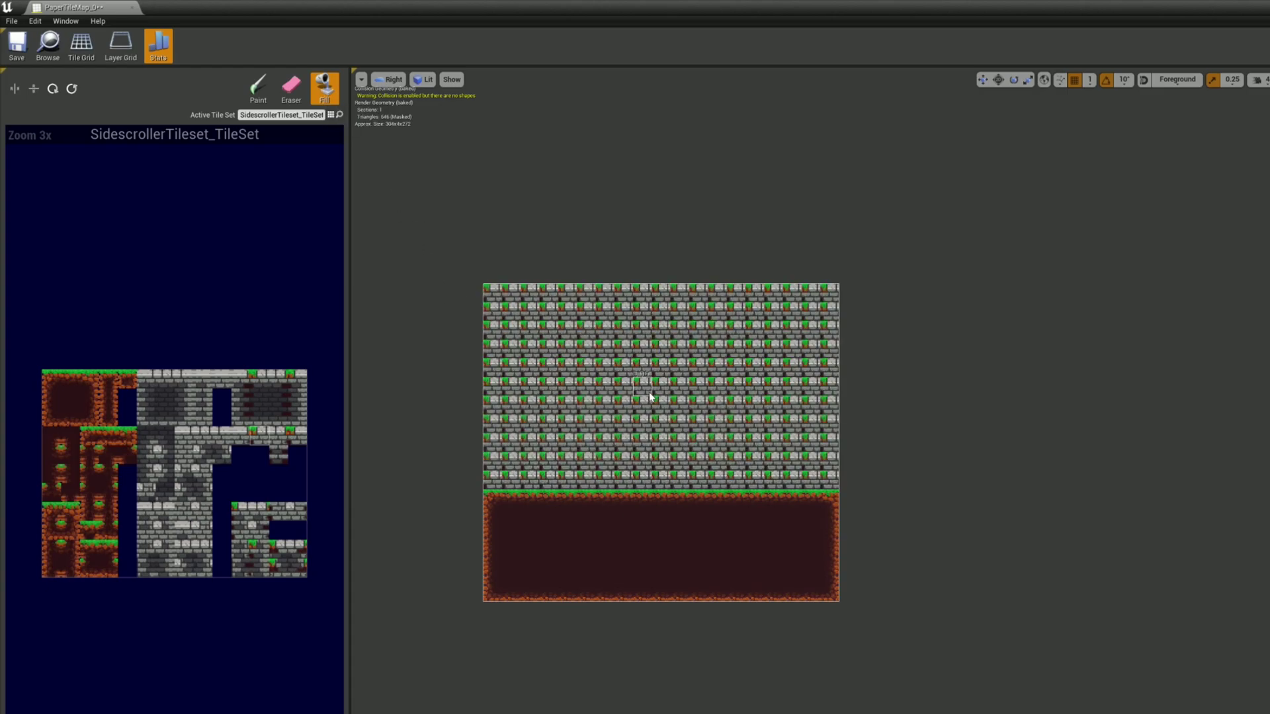
pyautogui.click(291, 97)
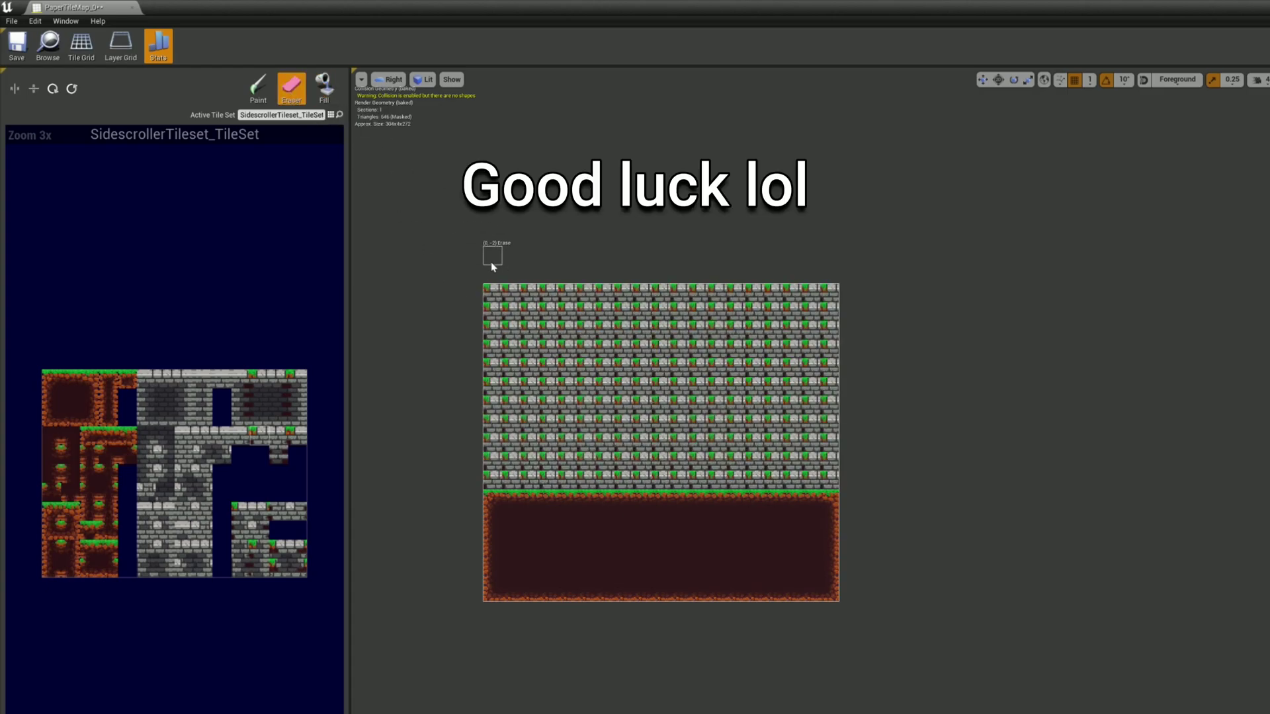
pyautogui.moveTo(541, 387)
pyautogui.mouseDown()
pyautogui.moveTo(654, 388)
pyautogui.moveTo(665, 367)
pyautogui.moveTo(716, 370)
pyautogui.mouseUp()
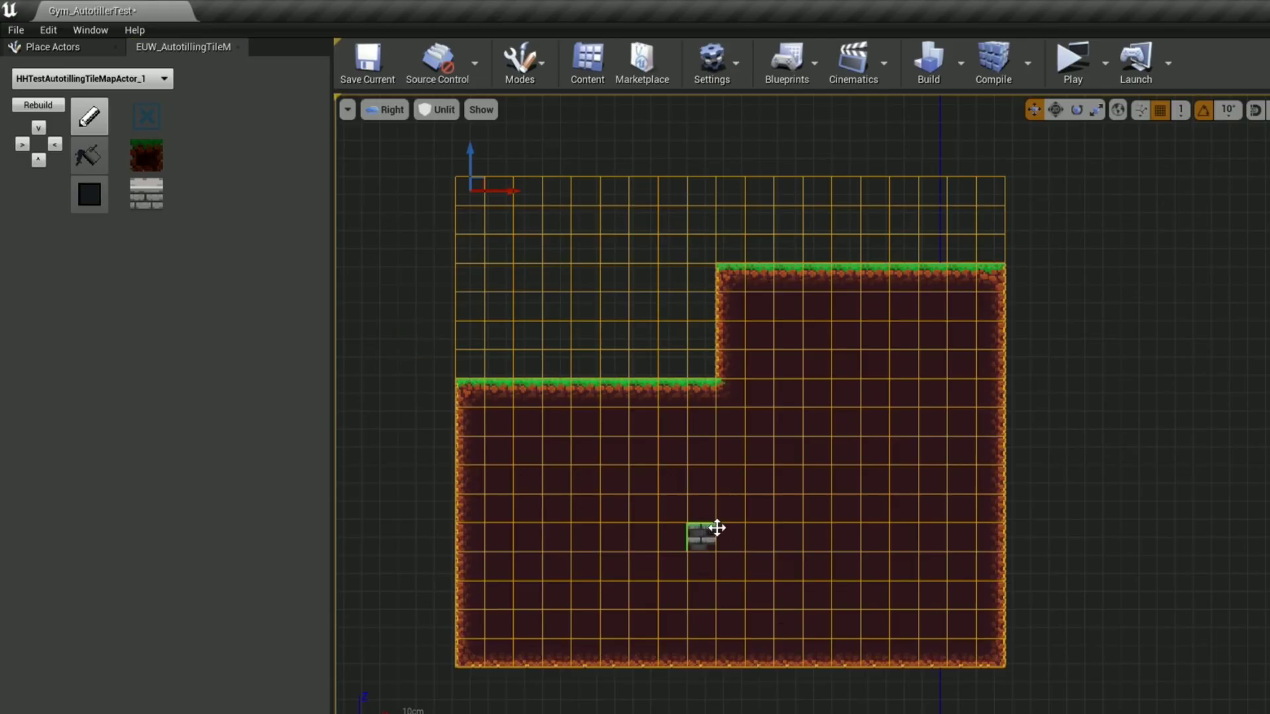
pyautogui.moveTo(717, 527)
pyautogui.mouseDown()
pyautogui.moveTo(865, 408)
pyautogui.moveTo(823, 612)
pyautogui.moveTo(879, 563)
pyautogui.moveTo(749, 574)
pyautogui.moveTo(746, 564)
pyautogui.moveTo(820, 558)
pyautogui.mouseUp()
# Bucket-fill the brick area, large dirt region and grass tiles with empty tiles
pyautogui.click(146, 116)
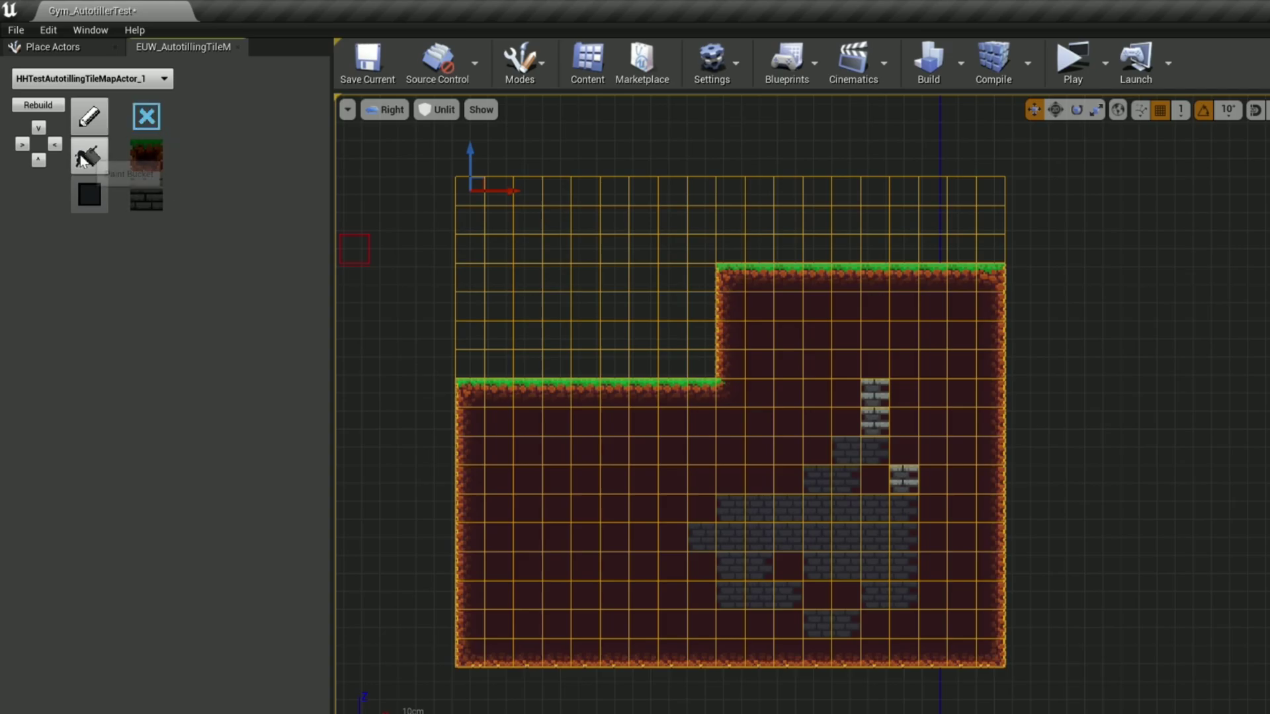
pyautogui.click(89, 156)
pyautogui.click(905, 479)
pyautogui.click(602, 507)
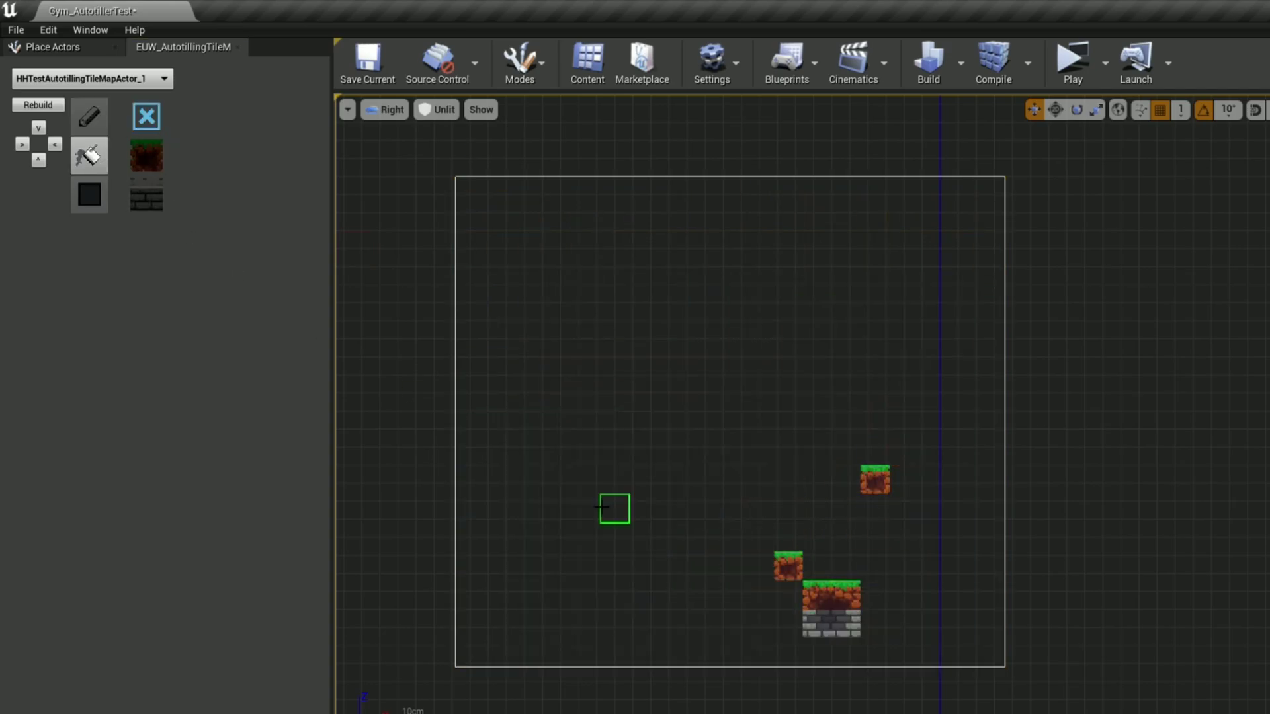
pyautogui.click(840, 599)
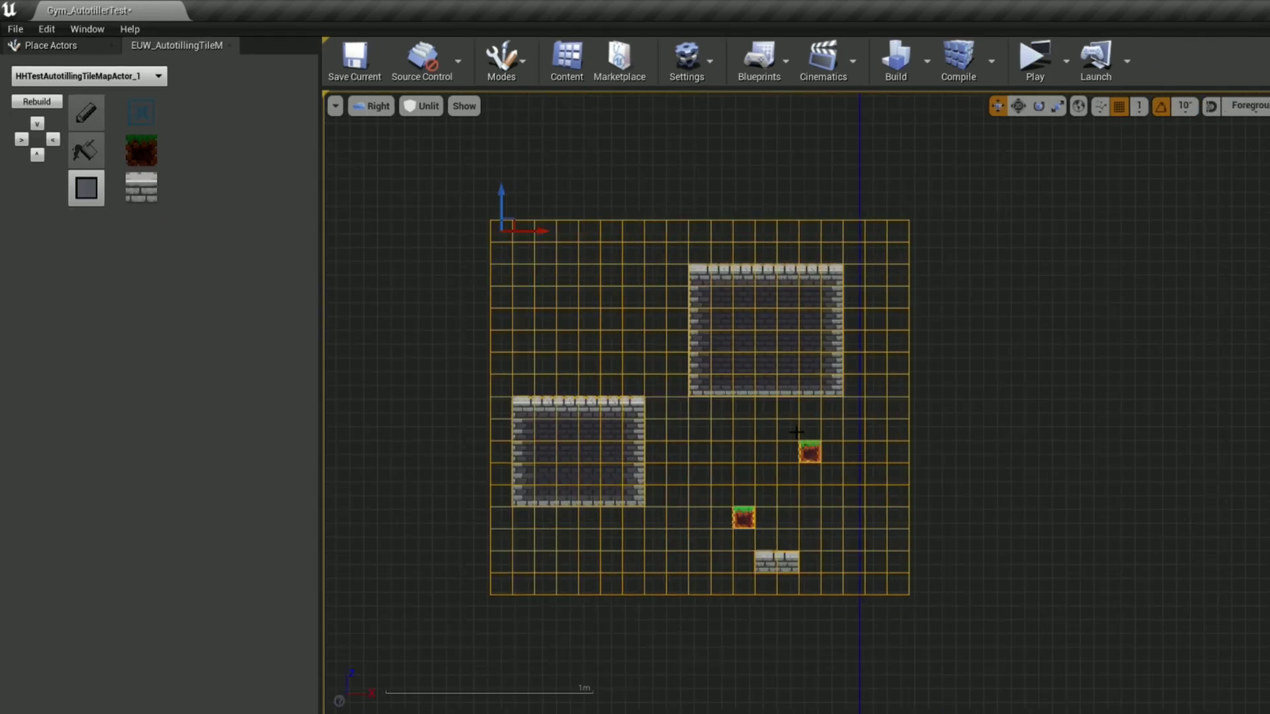
# Draw two brick rectangles and an overlapping dirt rectangle
pyautogui.moveTo(796, 432); pyautogui.dragTo(945, 498)
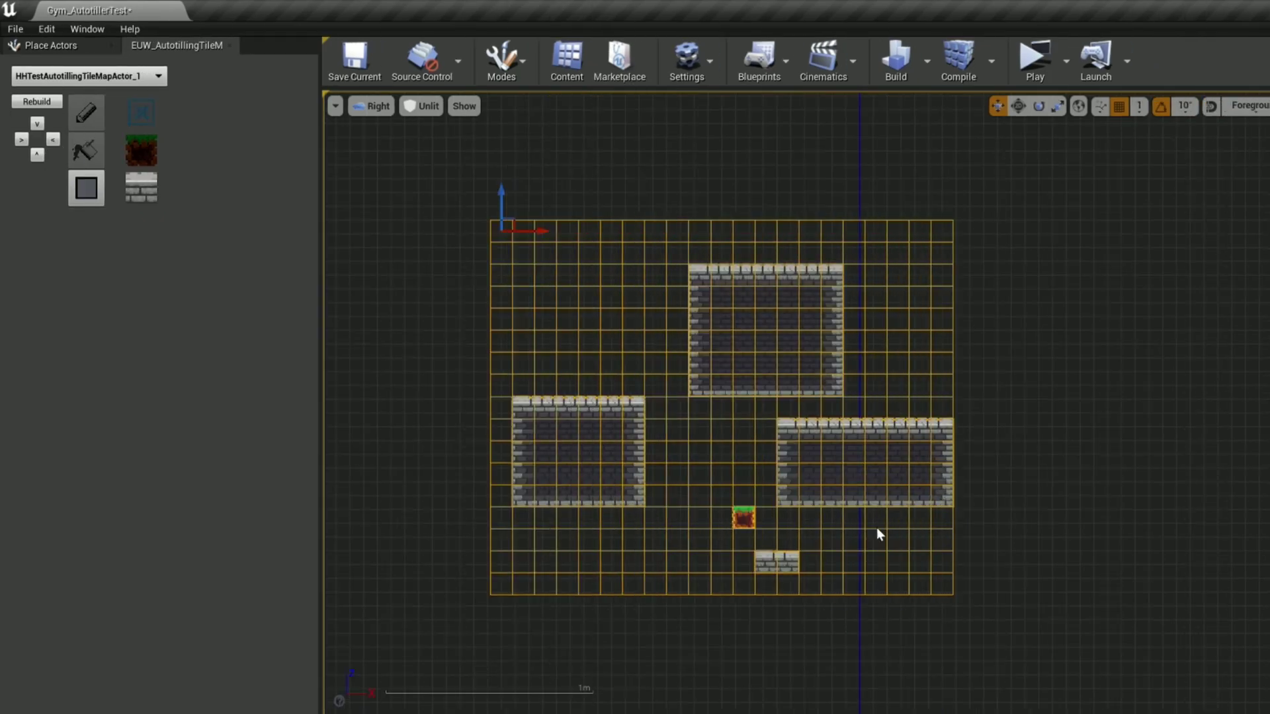
pyautogui.moveTo(683, 564)
pyautogui.mouseDown()
pyautogui.moveTo(609, 669)
pyautogui.moveTo(607, 659)
pyautogui.mouseUp()
pyautogui.moveTo(613, 299); pyautogui.dragTo(766, 453)
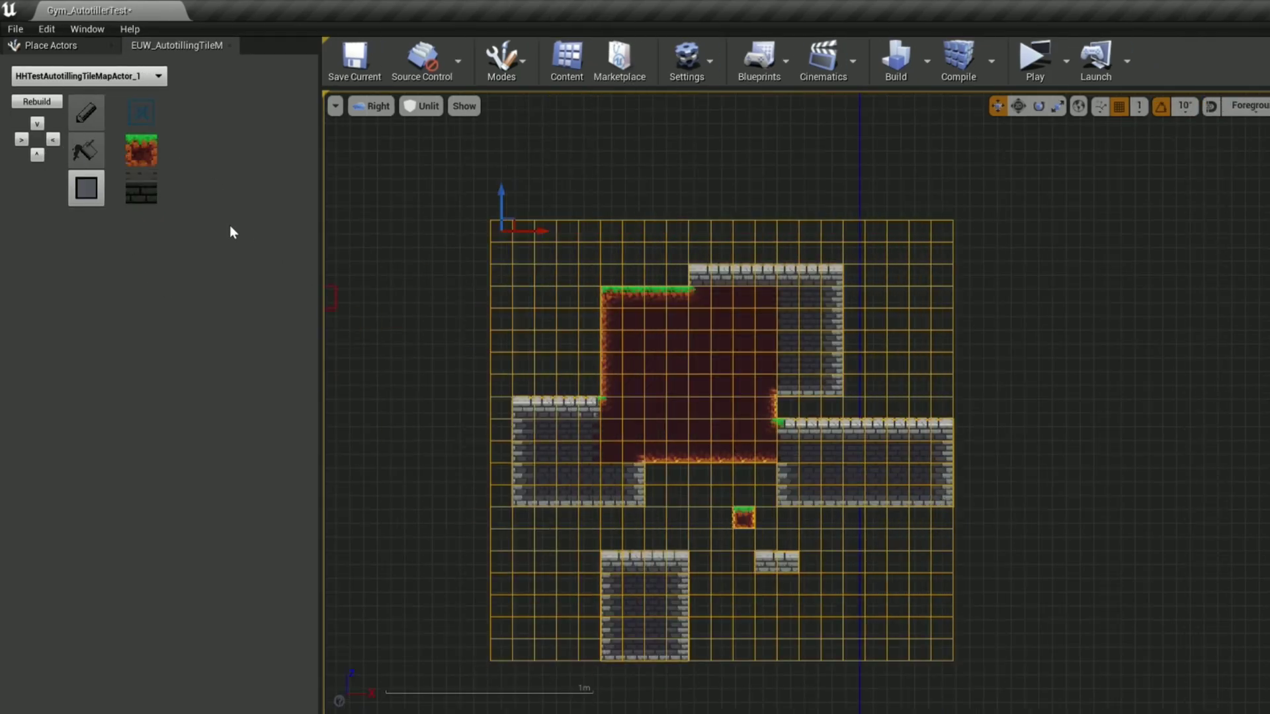
# Erase brick and dirt tiles at lower right, then add bricks above the grass floor
pyautogui.click(141, 113)
pyautogui.moveTo(700, 364); pyautogui.dragTo(854, 518)
pyautogui.moveTo(766, 562); pyautogui.dragTo(788, 562)
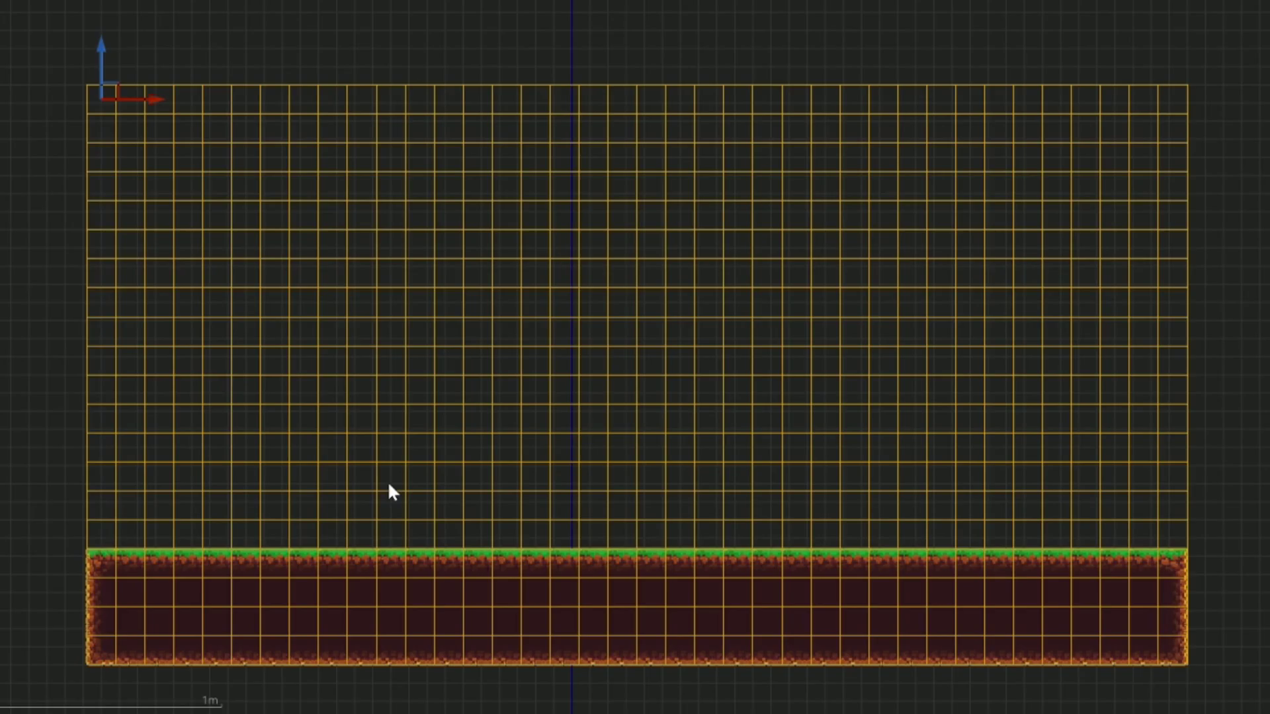
pyautogui.moveTo(473, 452); pyautogui.dragTo(475, 451)
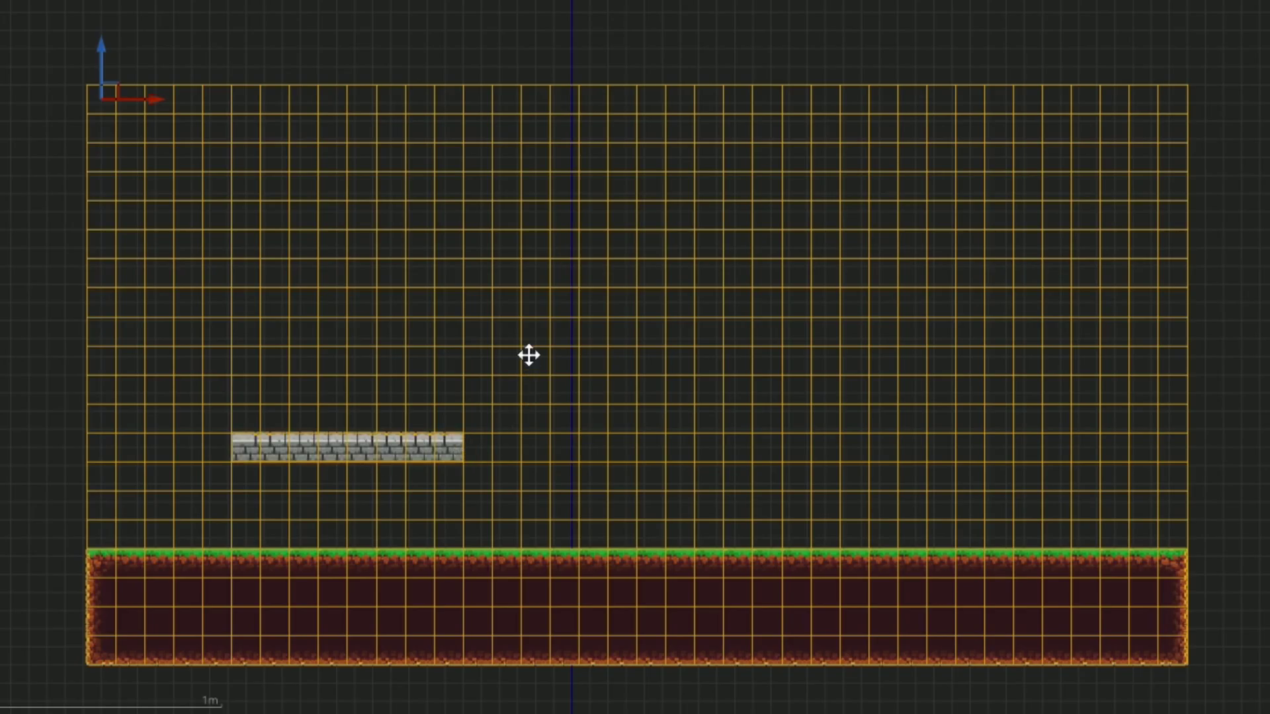